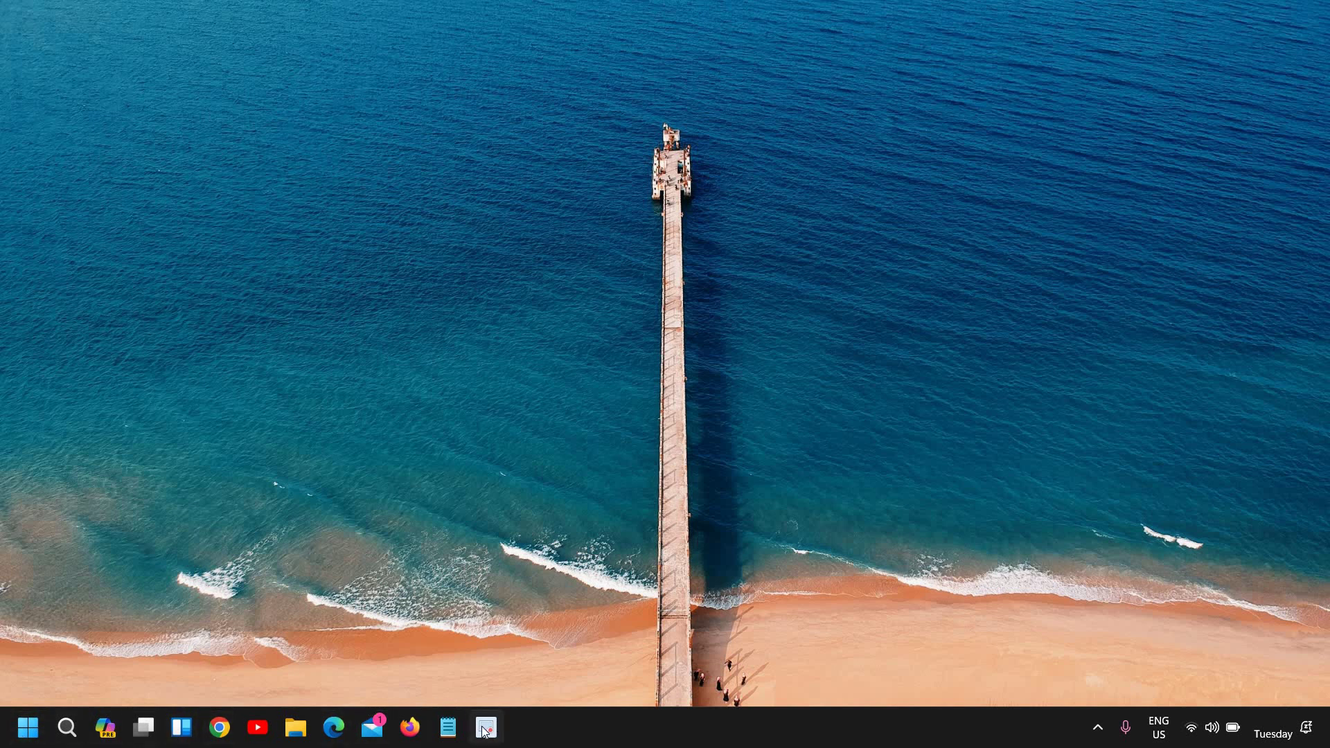
Drag Mail to the end of the pinned taskbar apps, then close the Start and Notepad menus.
drag(372, 727, 511, 728)
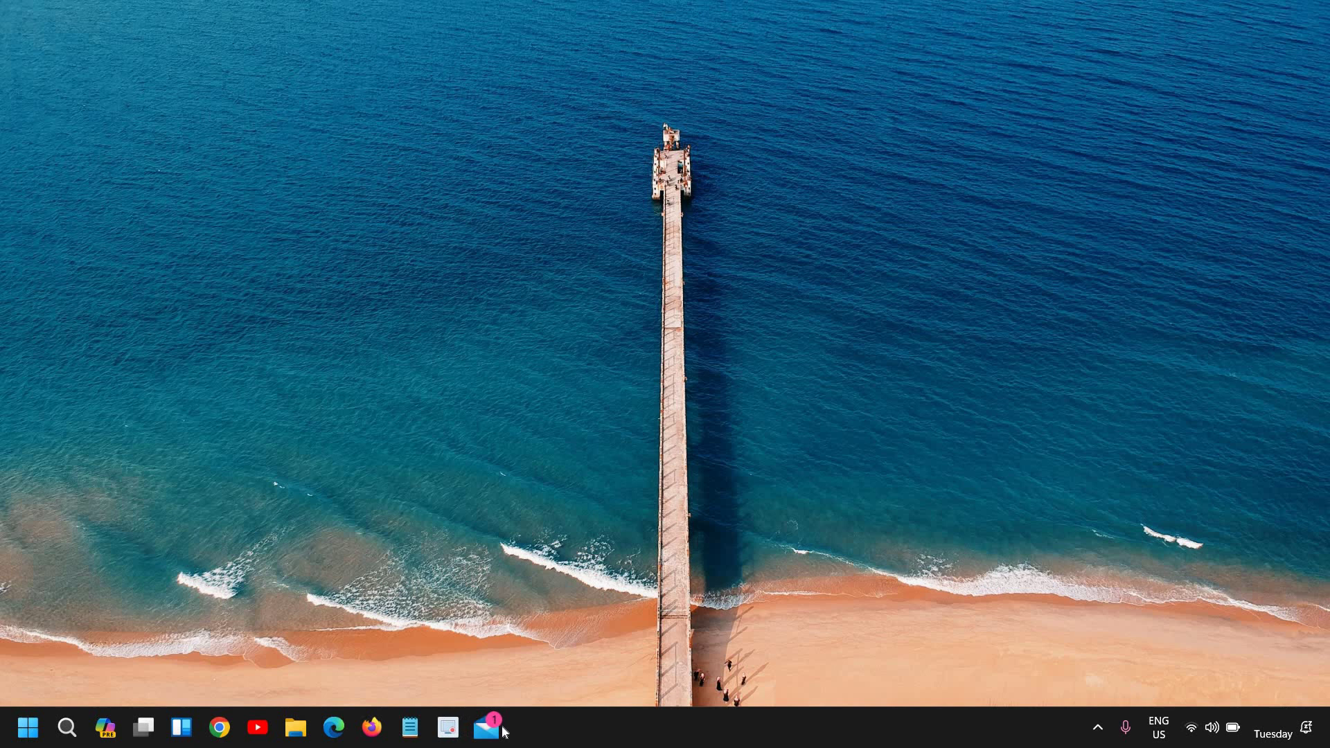
click(28, 734)
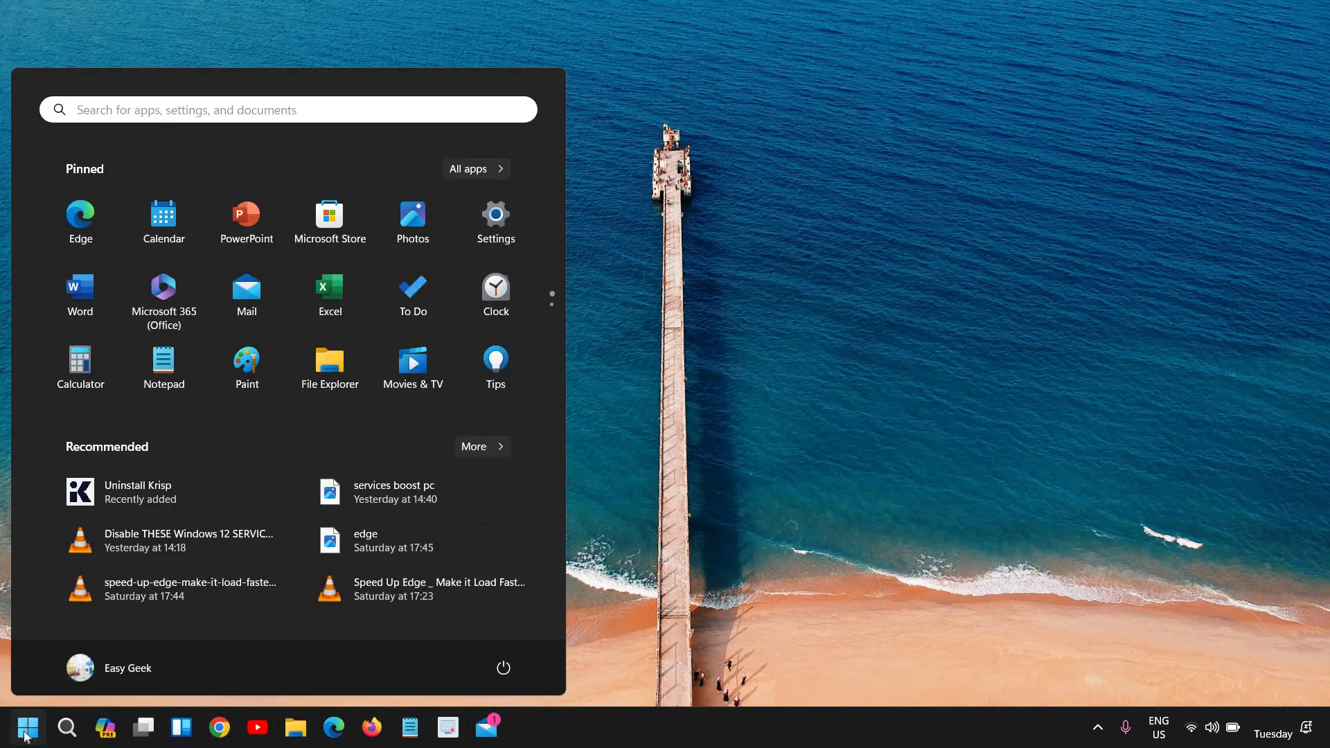
right_click(165, 372)
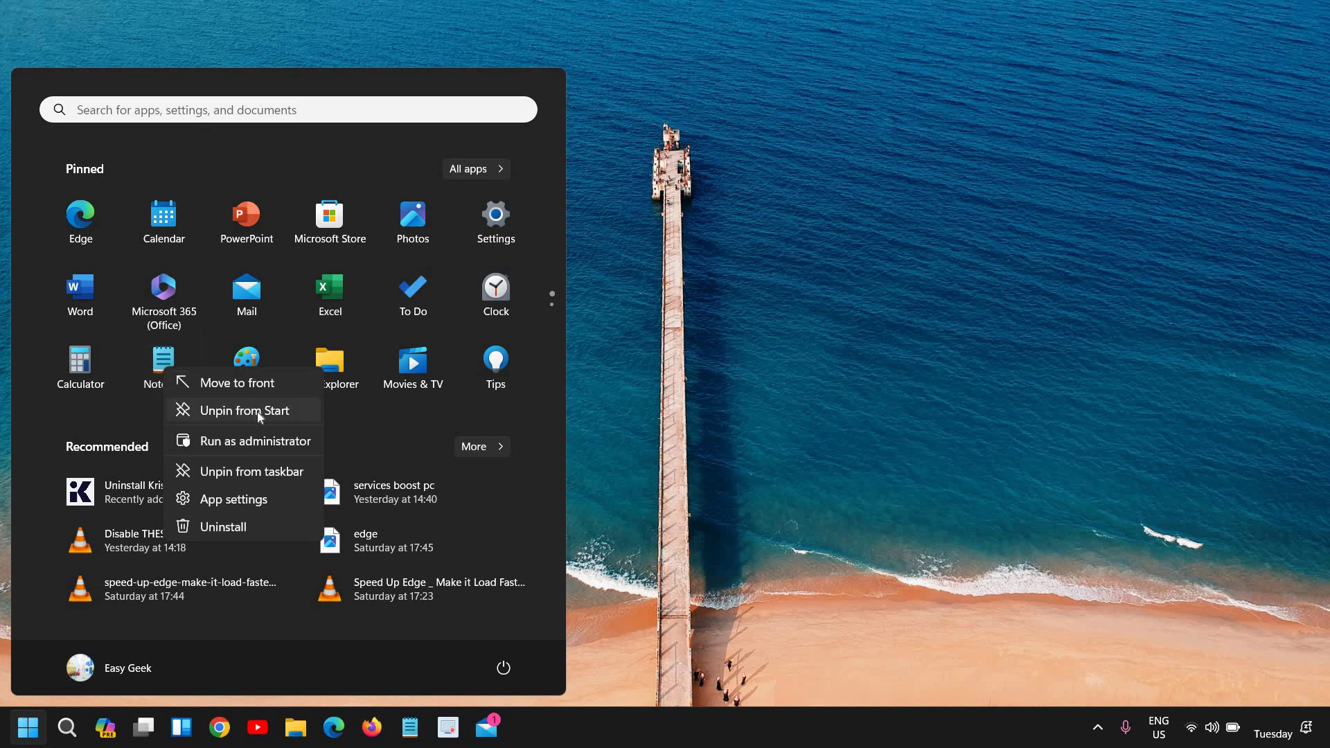
click(592, 741)
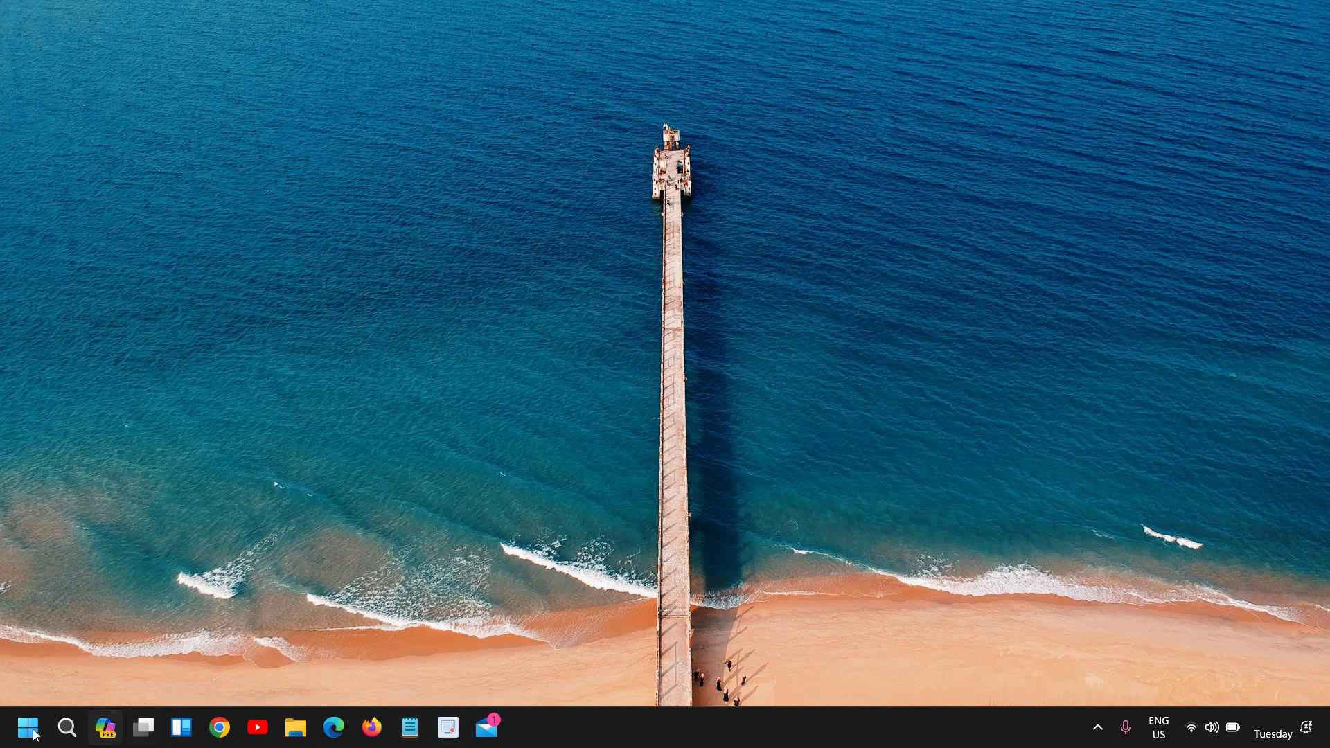
Open Taskbar settings from the taskbar menu and expand Taskbar behaviours.
right_click(598, 727)
right_click(641, 730)
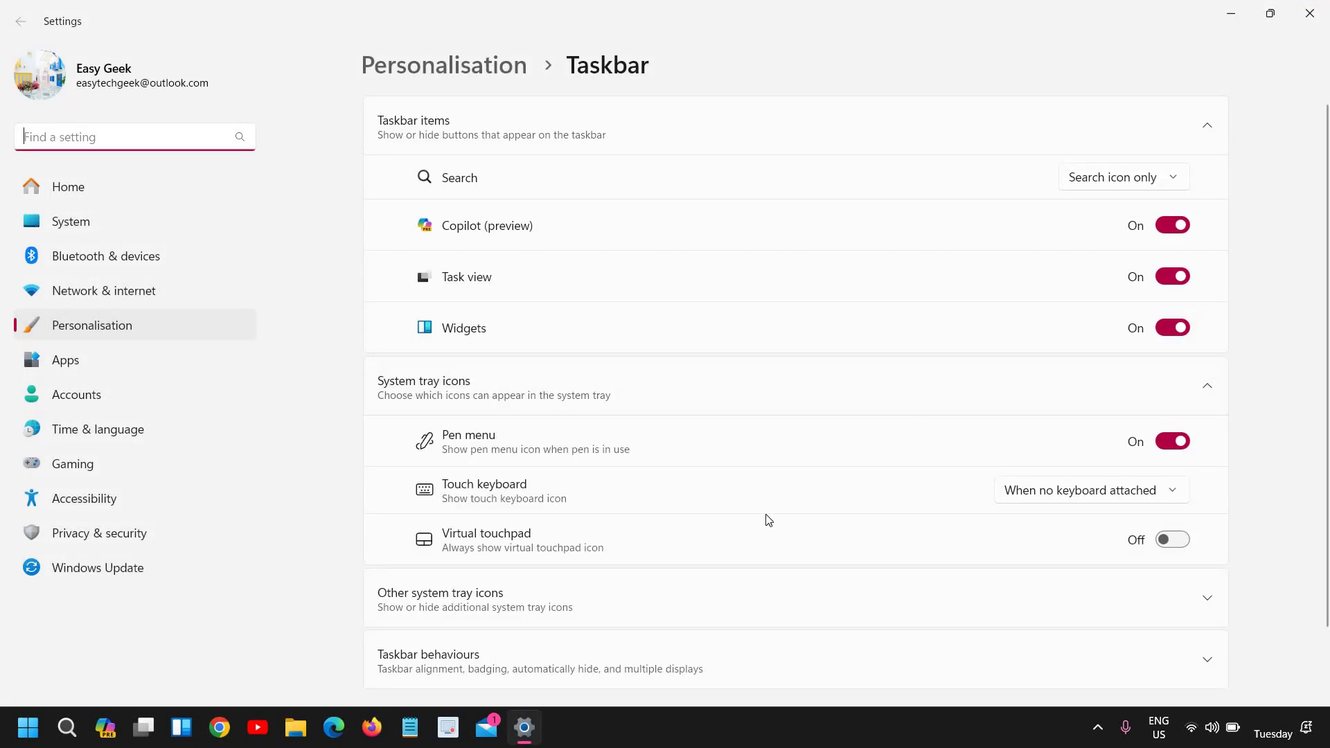
scroll(762, 529, down, 2)
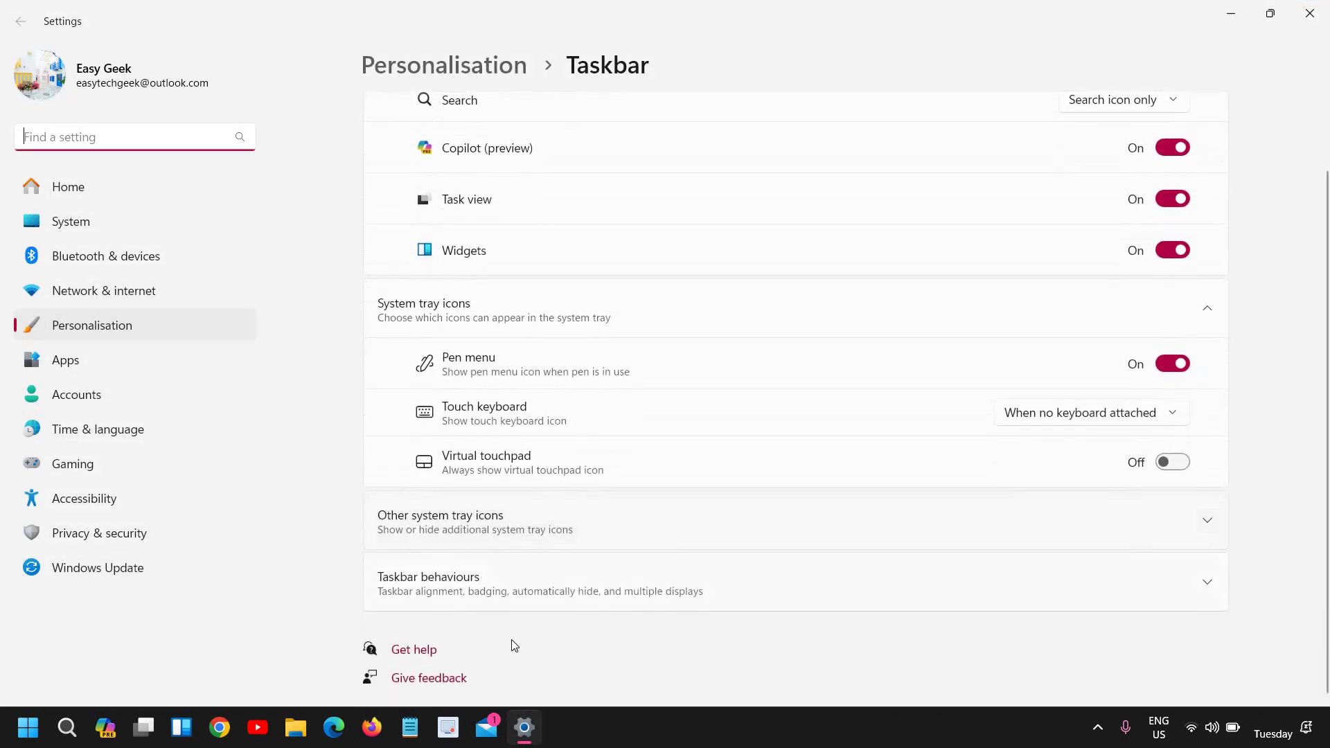
click(629, 579)
scroll(667, 622, down, 3)
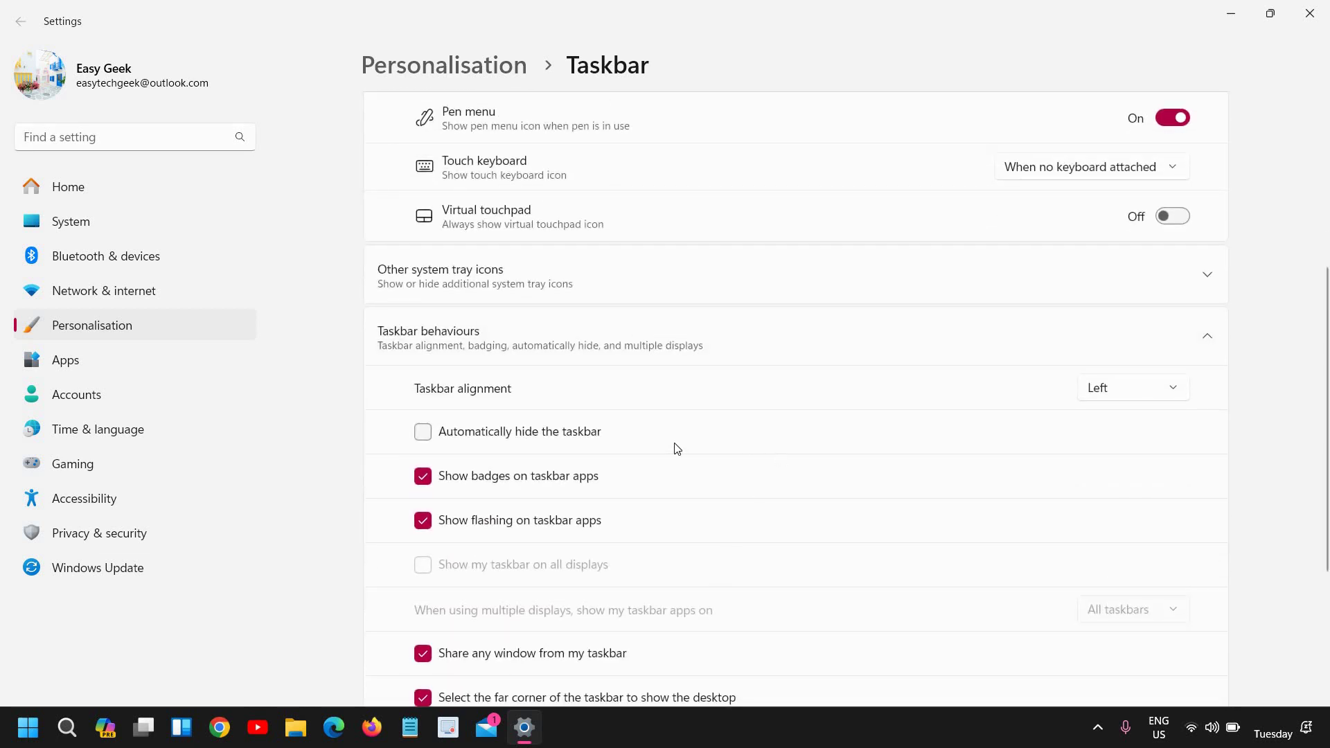
Try Centre taskbar alignment, then set it back to Left.
click(1130, 394)
click(1127, 429)
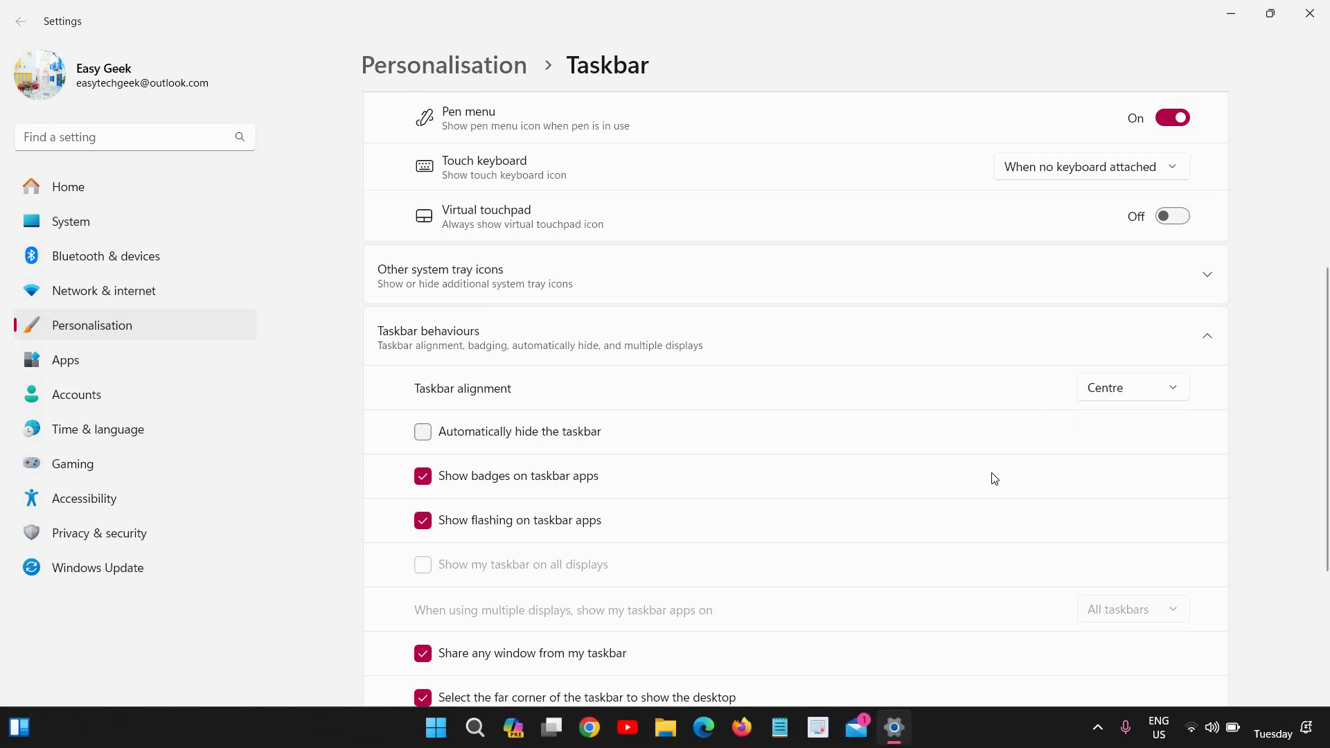
click(1106, 392)
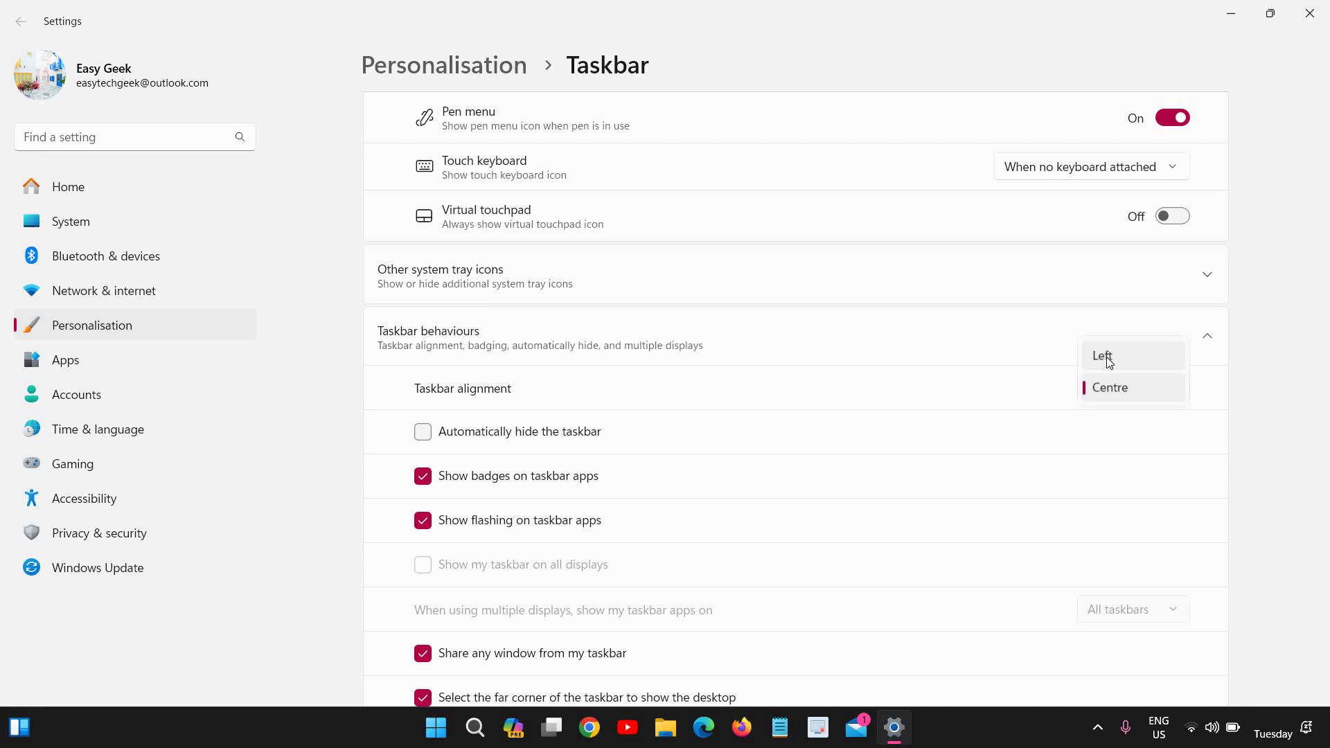
click(1105, 356)
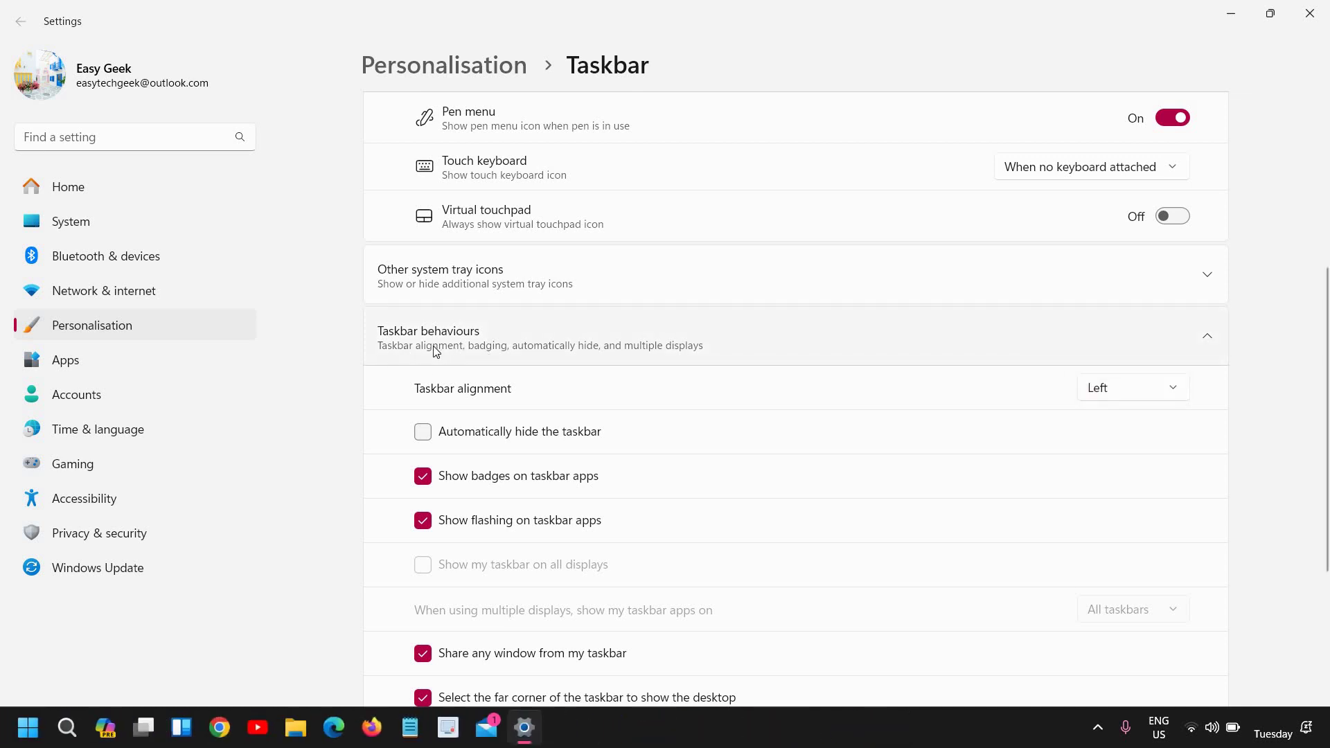
Turn off the Copilot, Task view and Widgets taskbar items.
scroll(537, 398, up, 5)
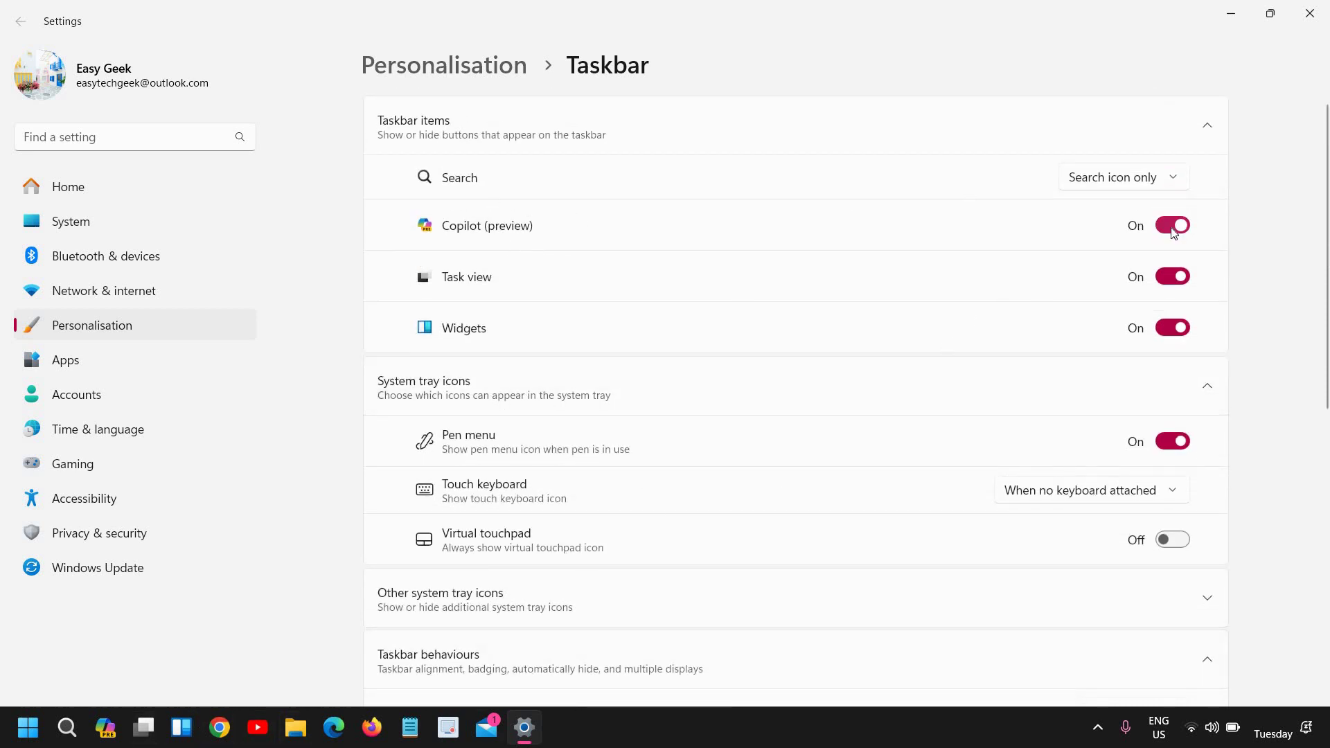
click(1175, 233)
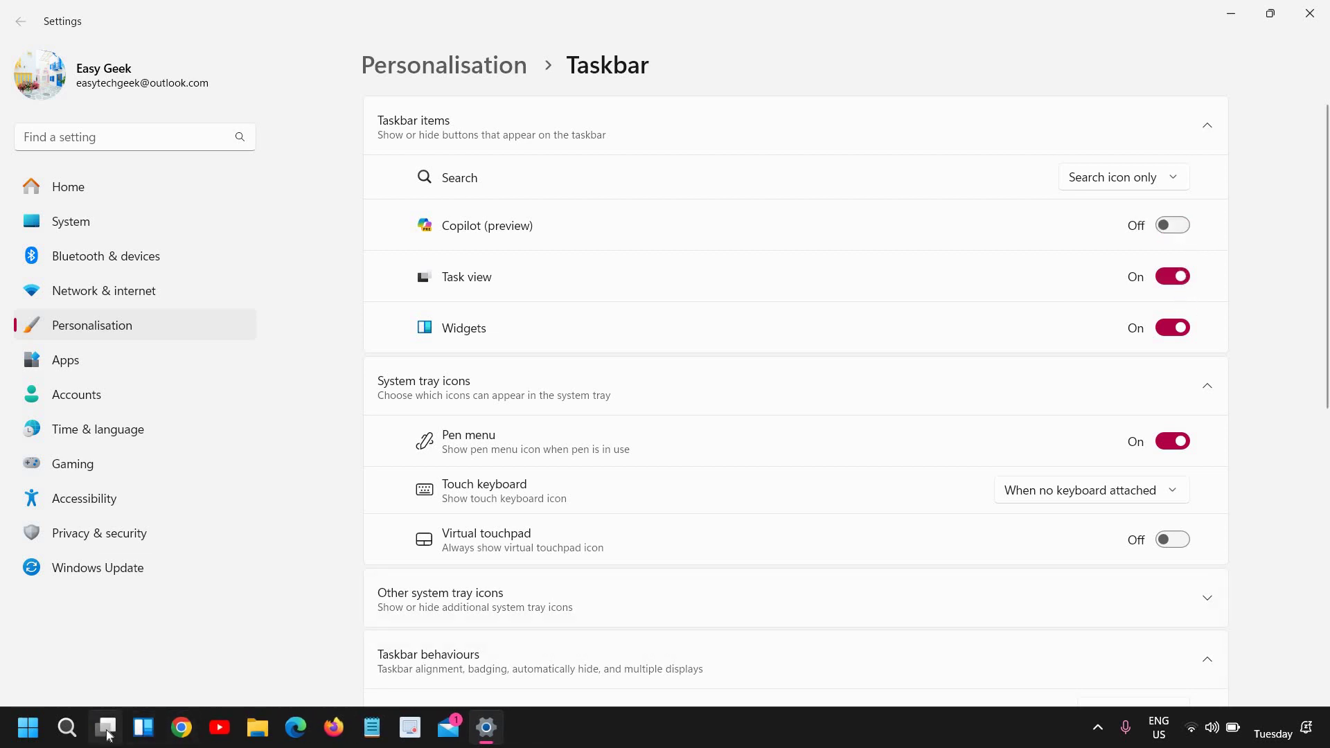
mouse_move(109, 735)
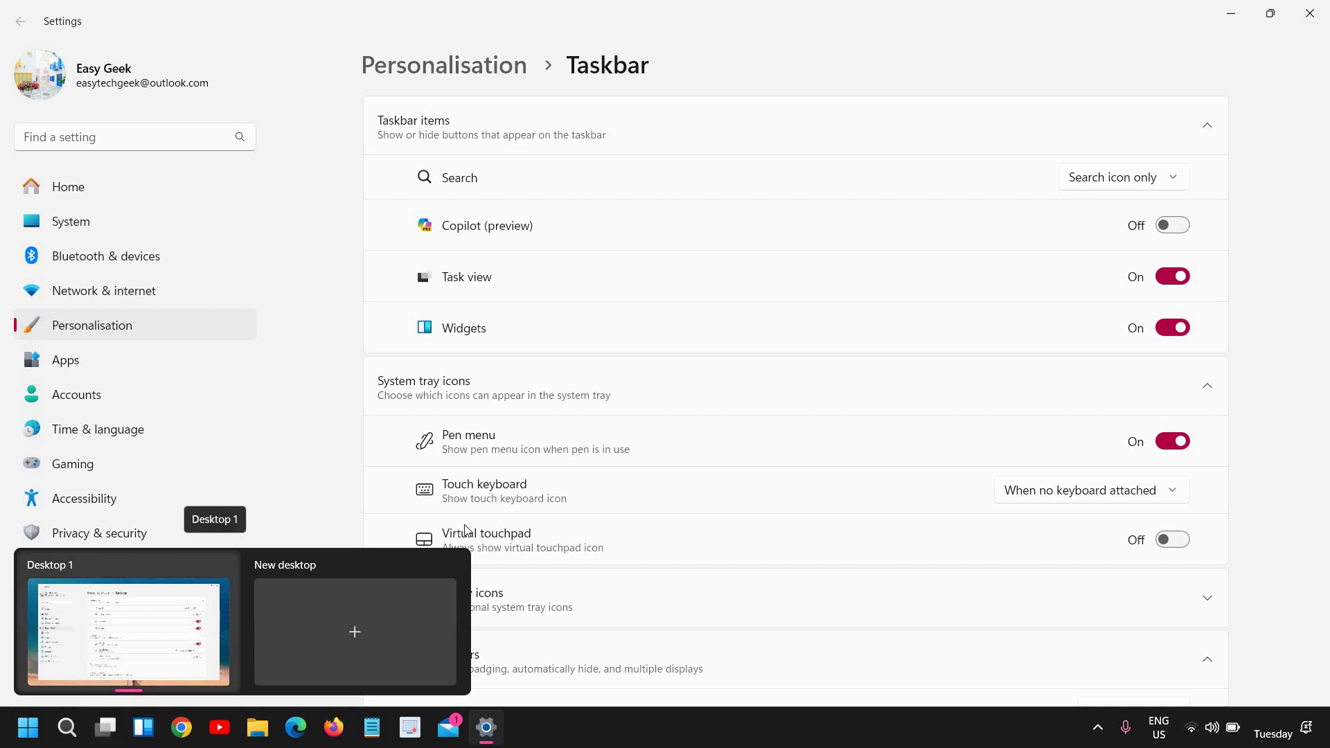
click(1170, 278)
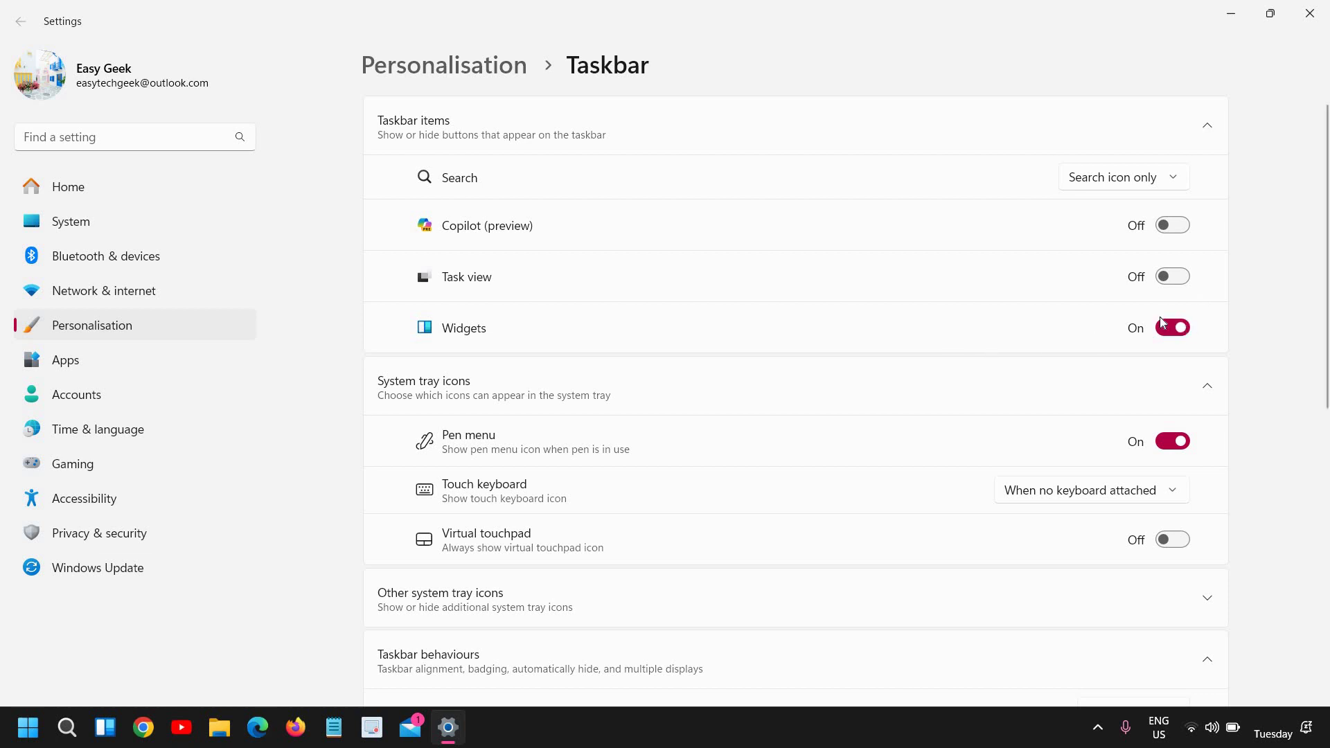
click(1181, 330)
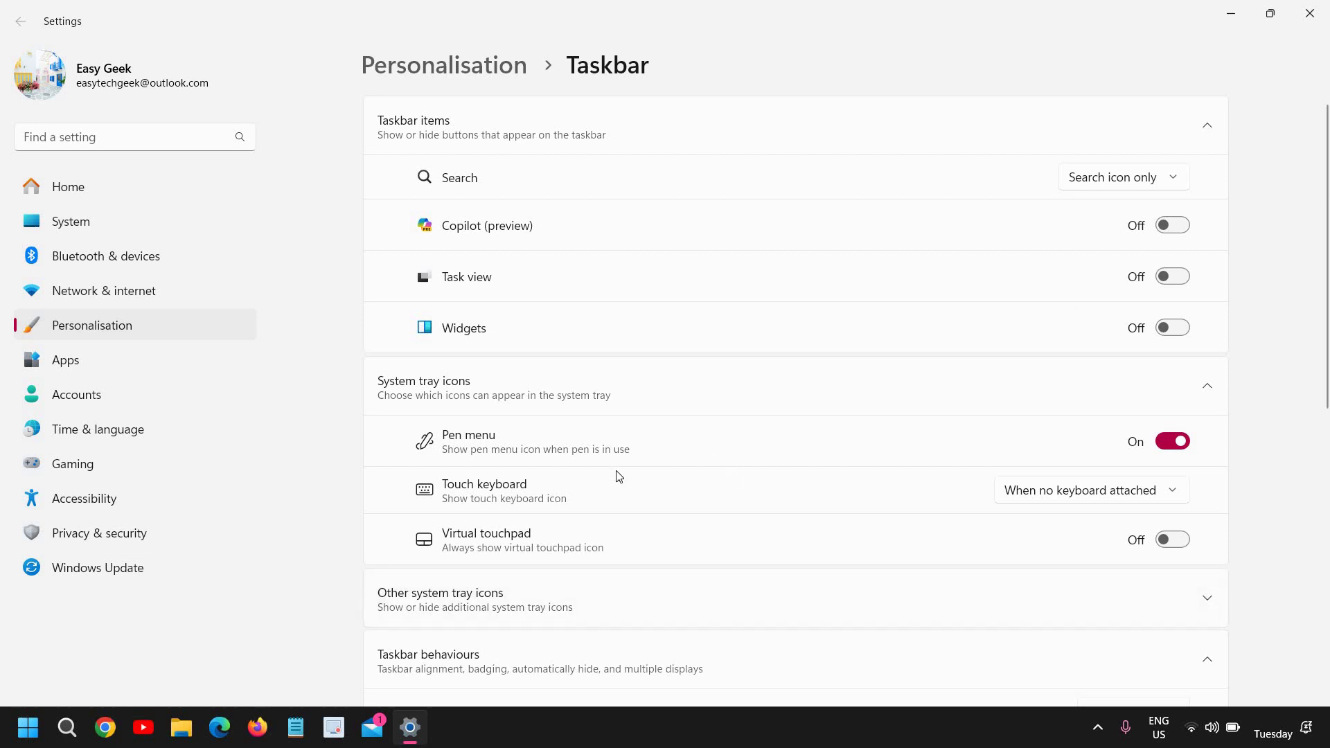
Set the touch keyboard icon to Always, test the keyboard, then set it to Never.
click(1050, 495)
click(1050, 493)
click(1053, 487)
click(1051, 460)
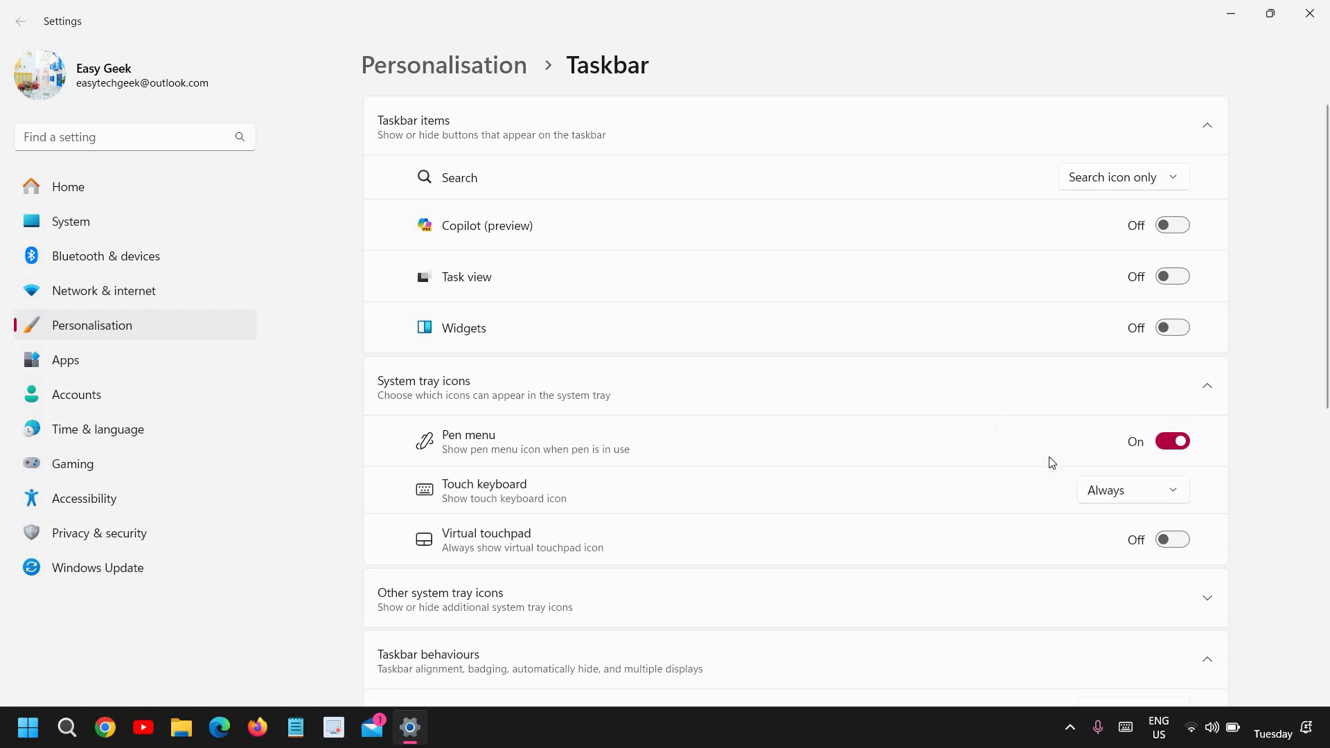
click(1125, 727)
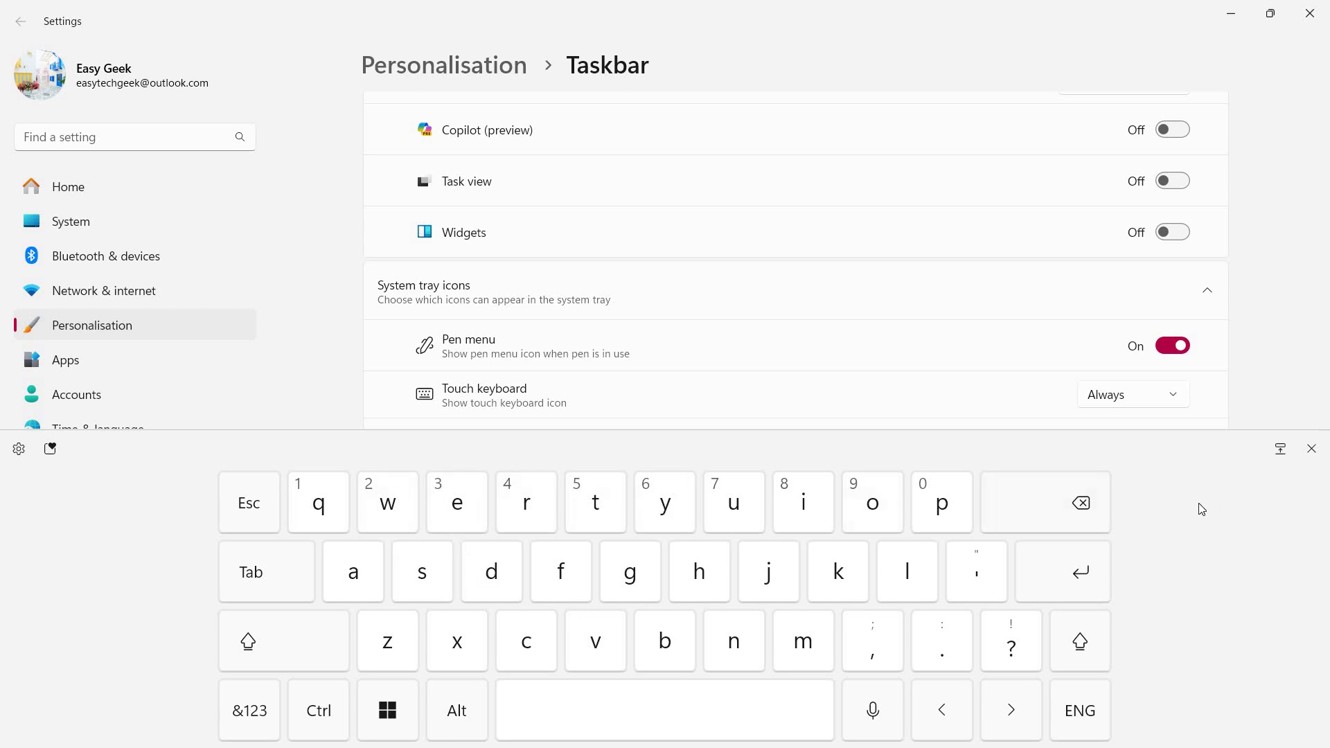
click(1312, 449)
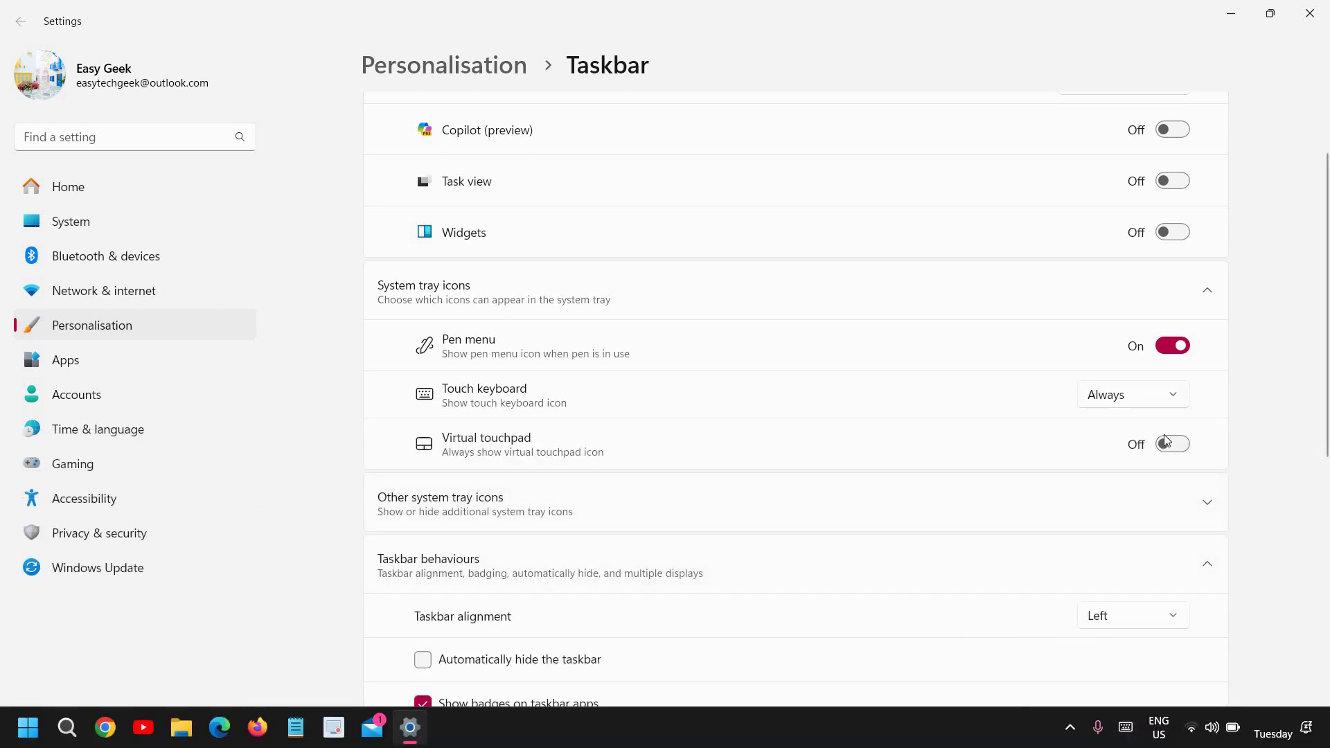
click(1142, 407)
click(1104, 360)
Turn the Pen menu icon off and toggle Virtual touchpad on, then off.
click(1171, 348)
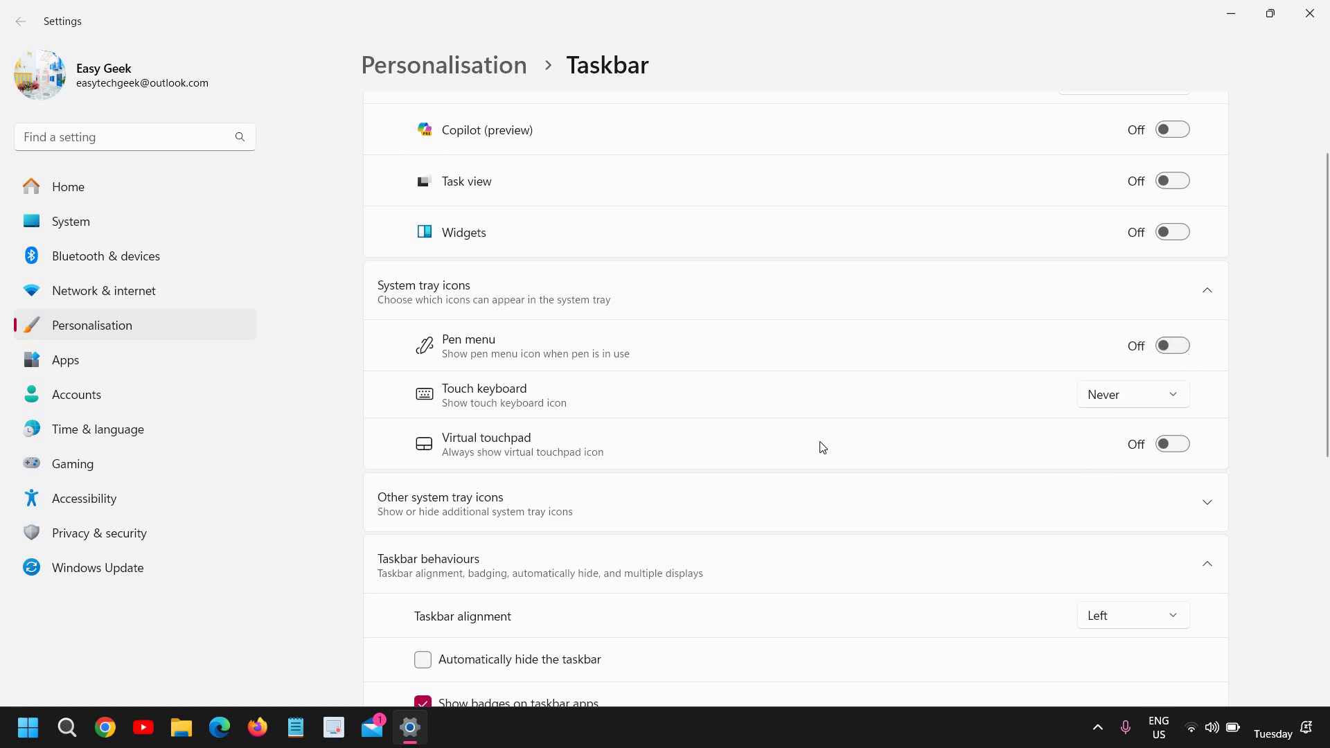
click(1165, 447)
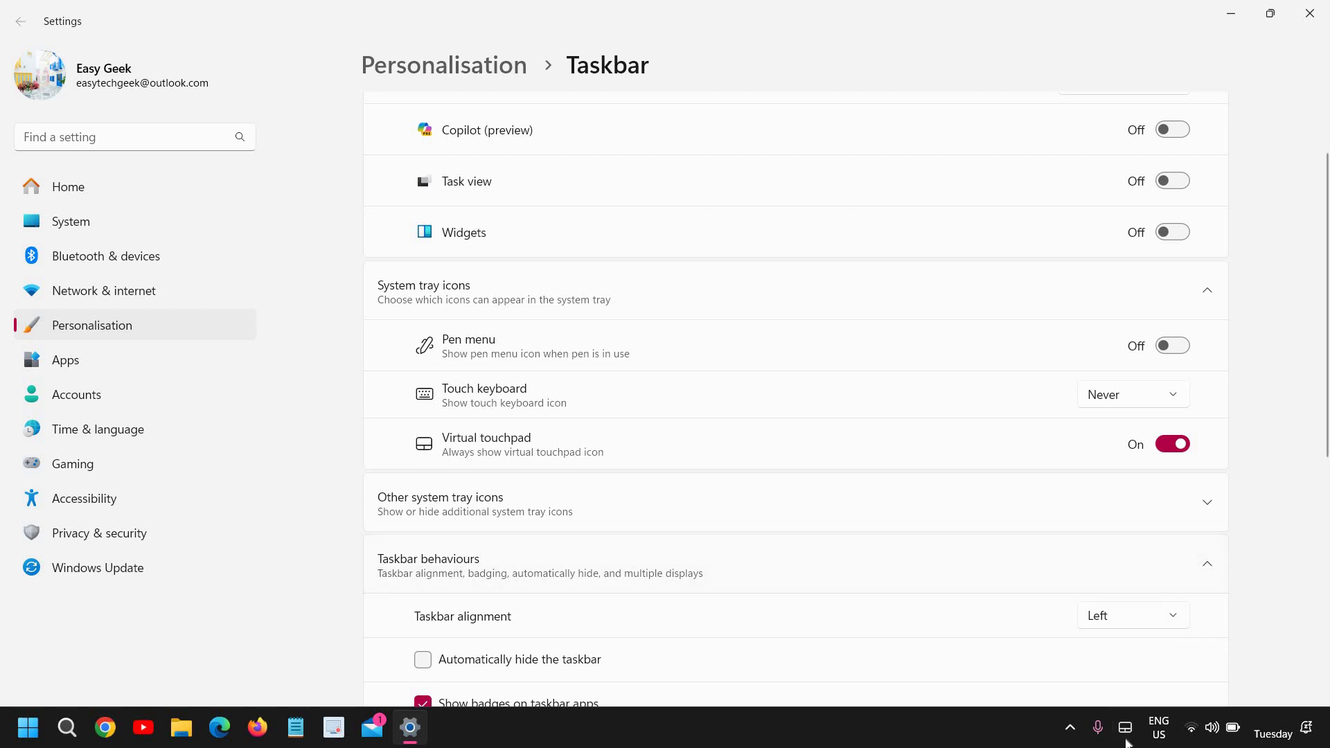
click(1176, 444)
Expand the Other system tray icons list.
click(1192, 508)
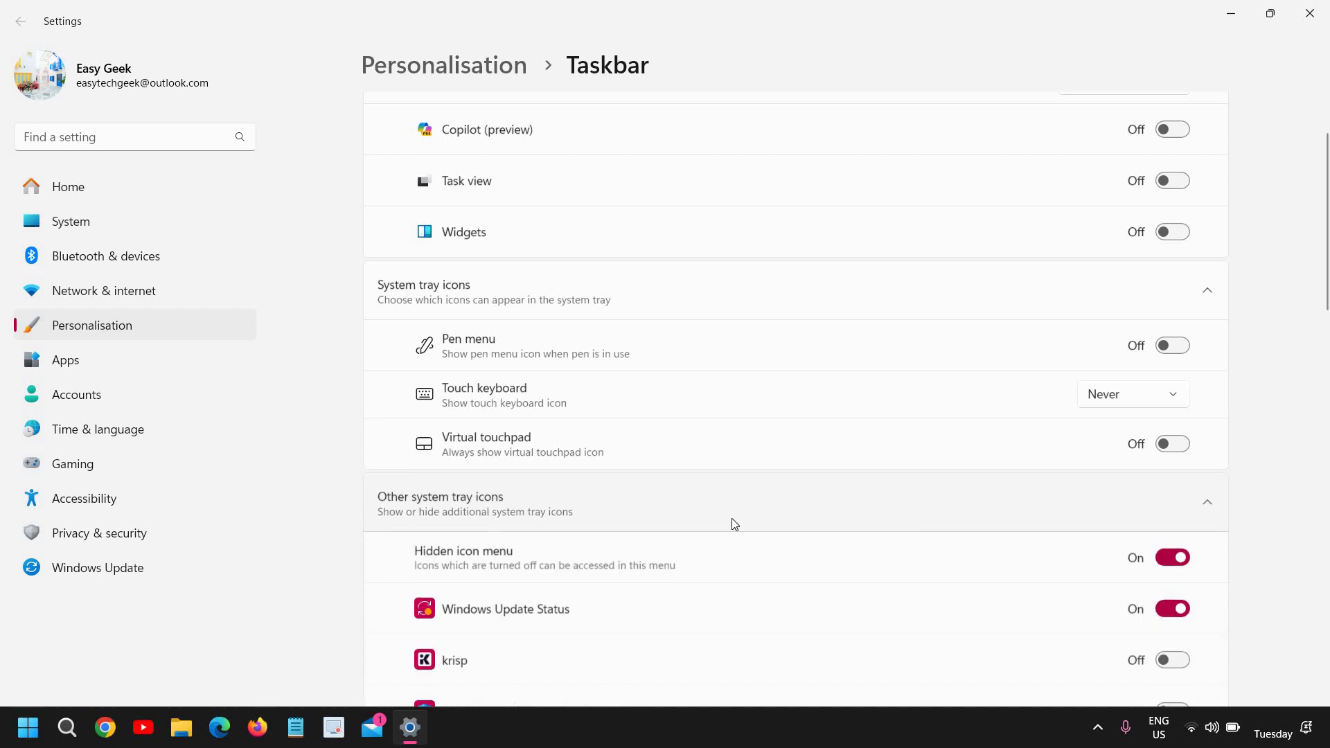
scroll(730, 518, down, 3)
scroll(721, 451, down, 3)
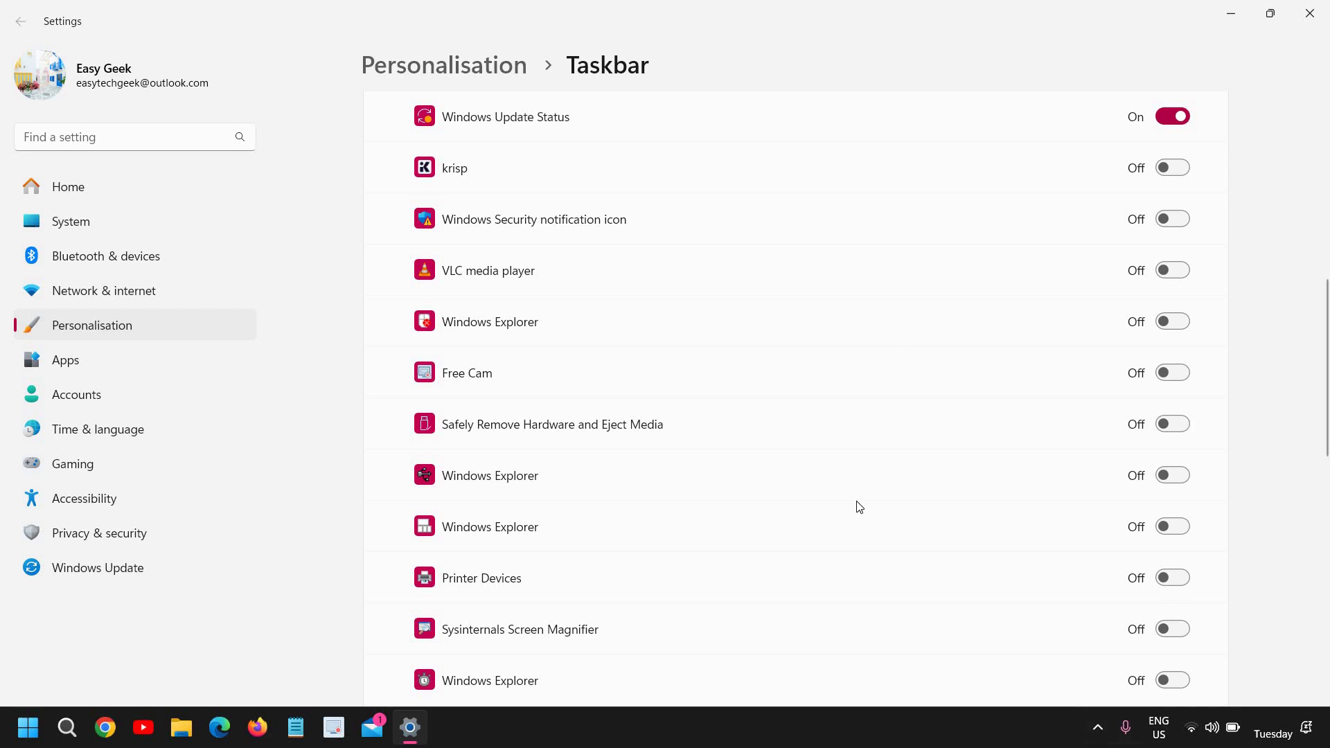
scroll(859, 507, down, 1)
scroll(859, 507, down, 2)
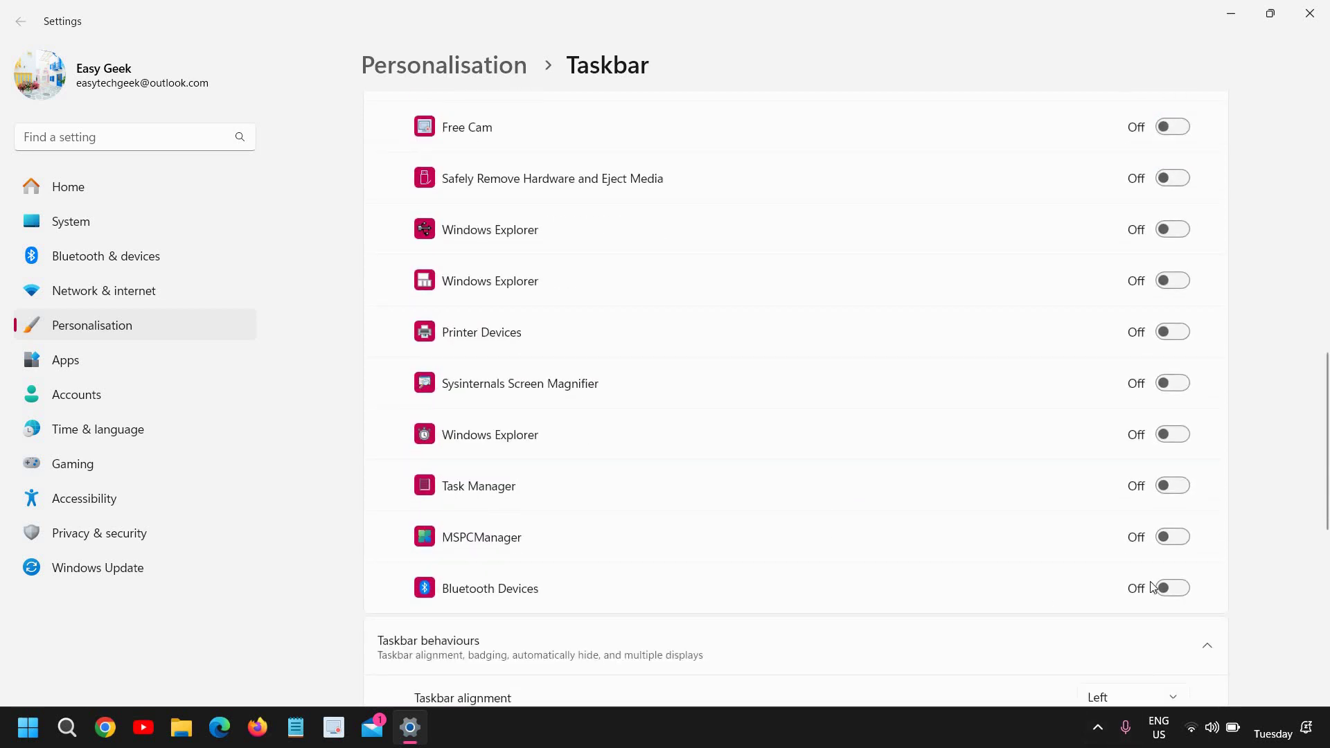
Show the Bluetooth Devices tray icon, check it in the overflow, then switch it off again.
click(1172, 588)
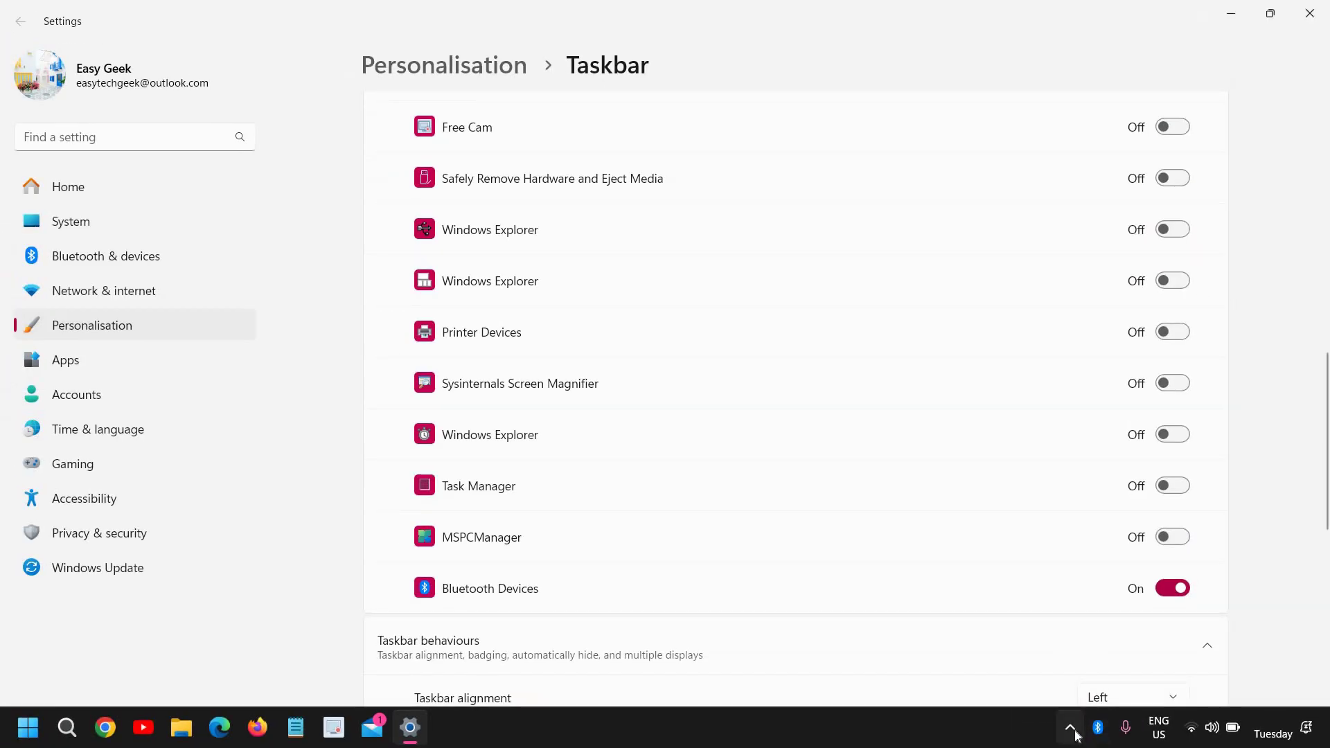
click(1069, 726)
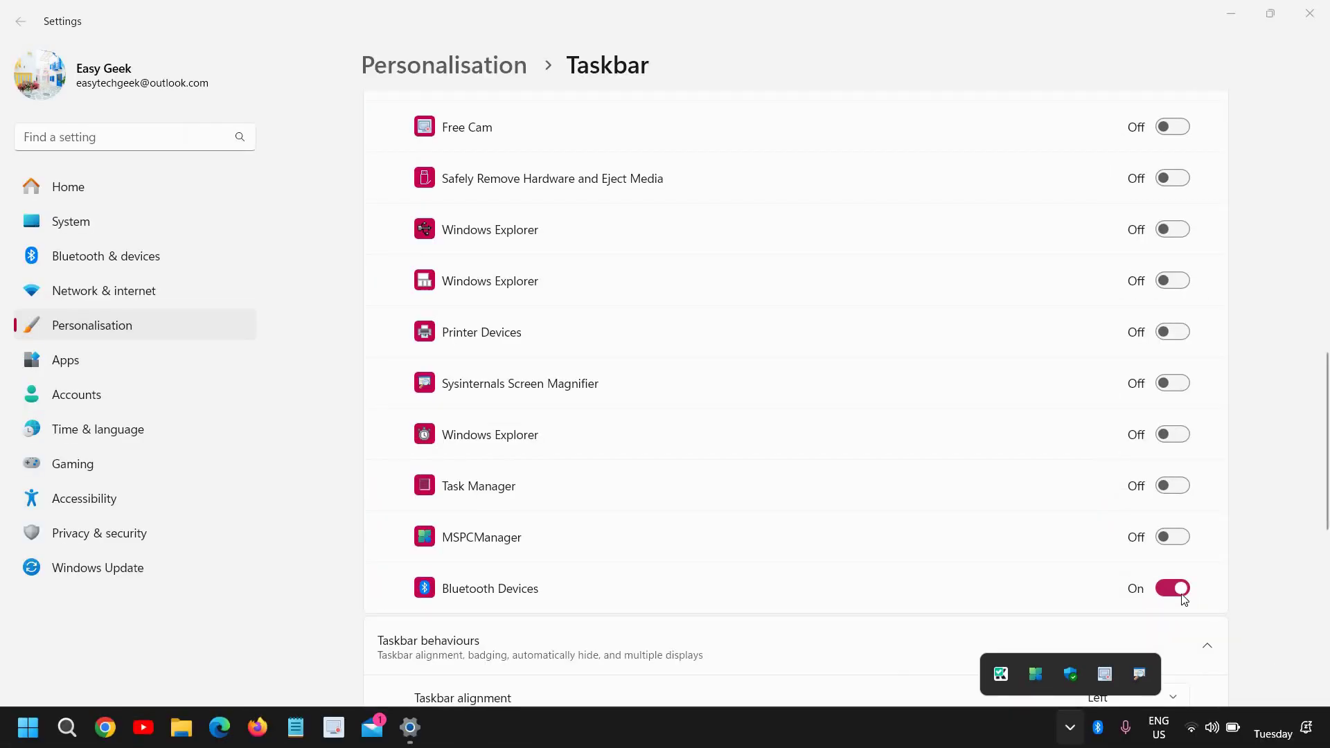
click(1181, 597)
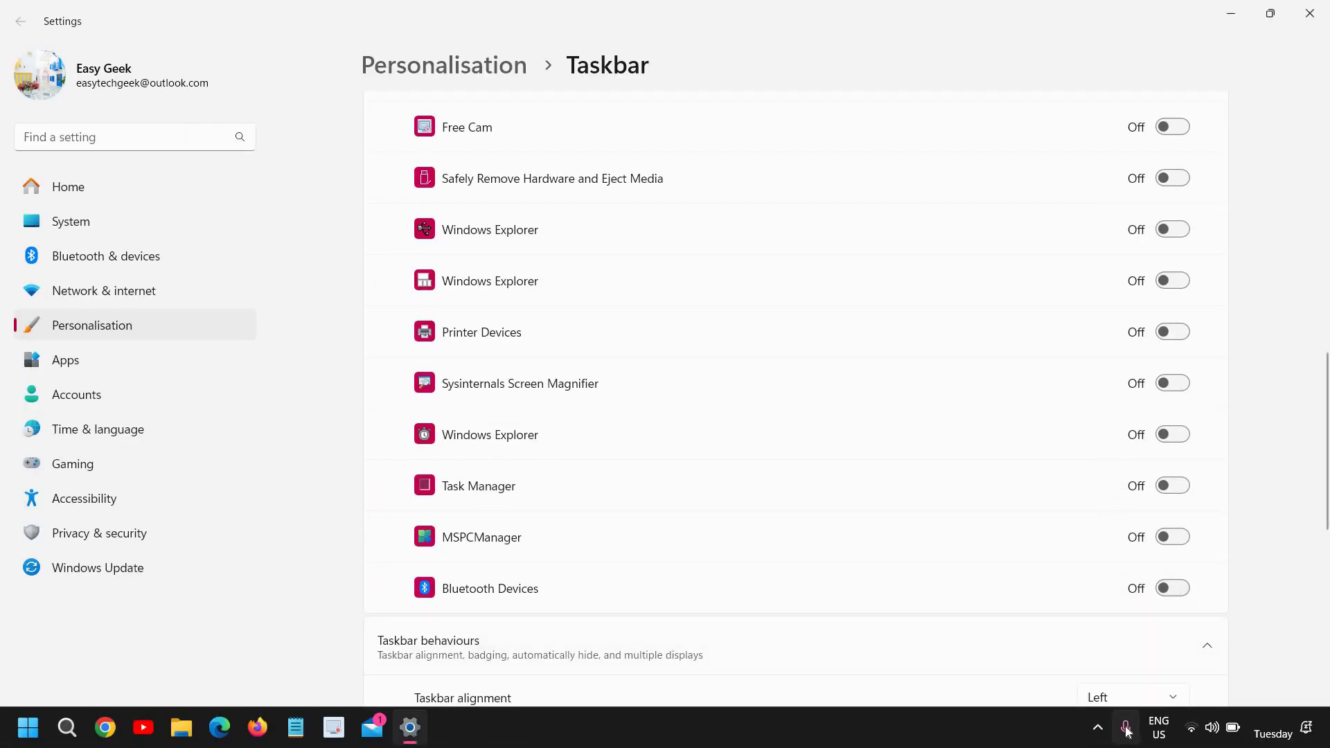
scroll(841, 570, up, 5)
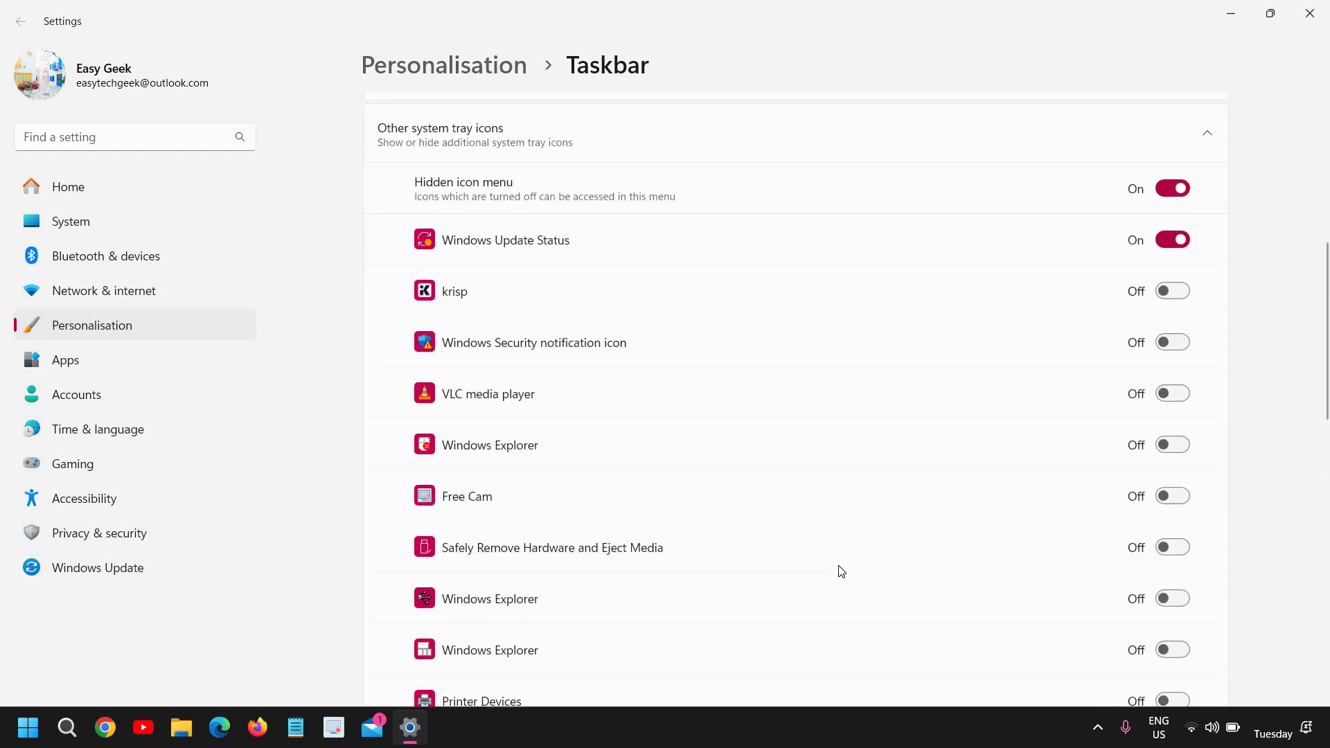
scroll(842, 571, down, 7)
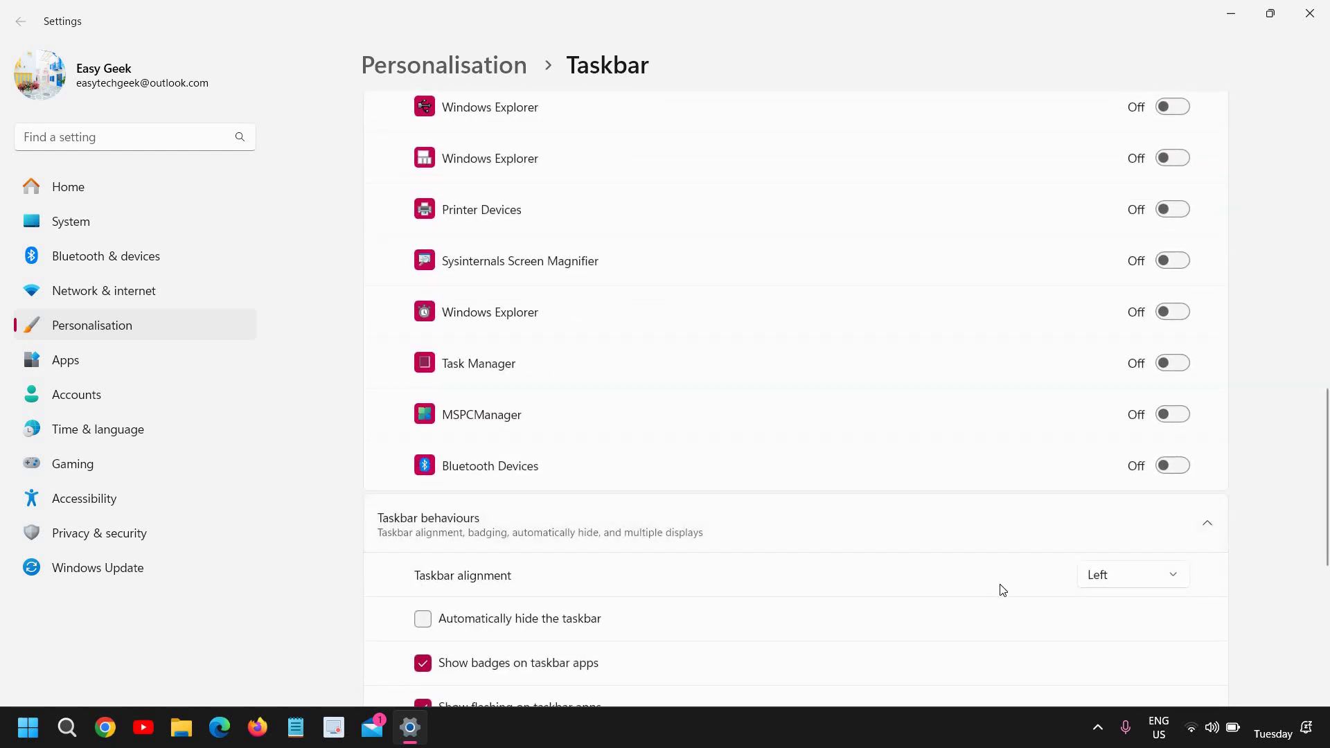
scroll(1002, 590, down, 3)
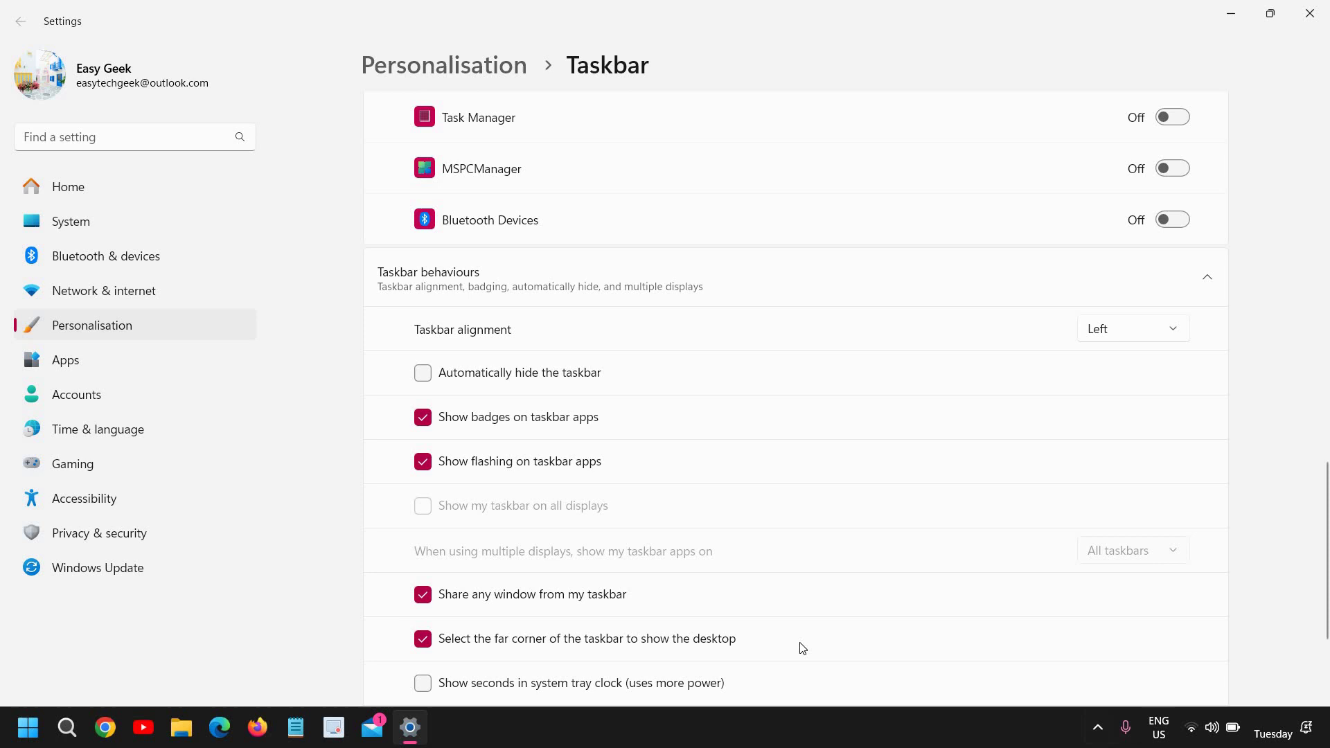
scroll(798, 647, down, 2)
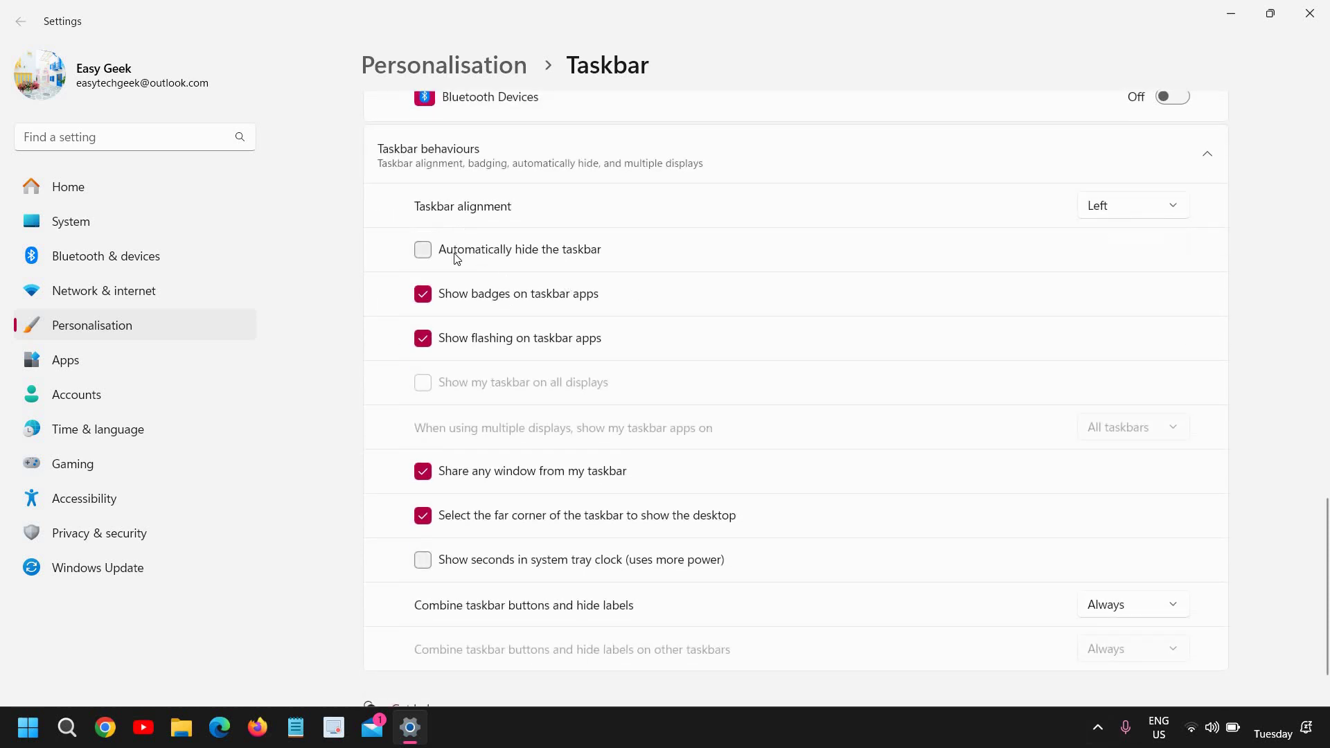
Toggle automatic taskbar hiding on and off, and taskbar badges off and on.
click(424, 251)
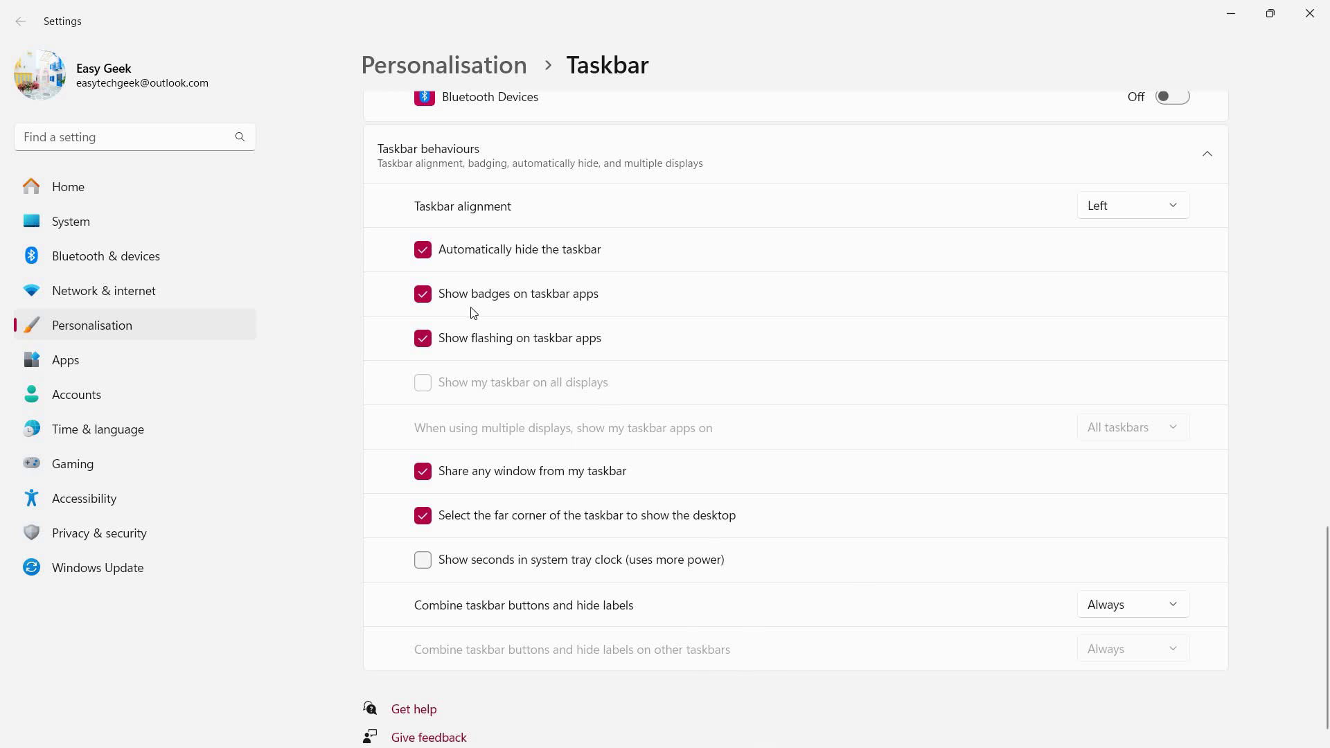
click(494, 255)
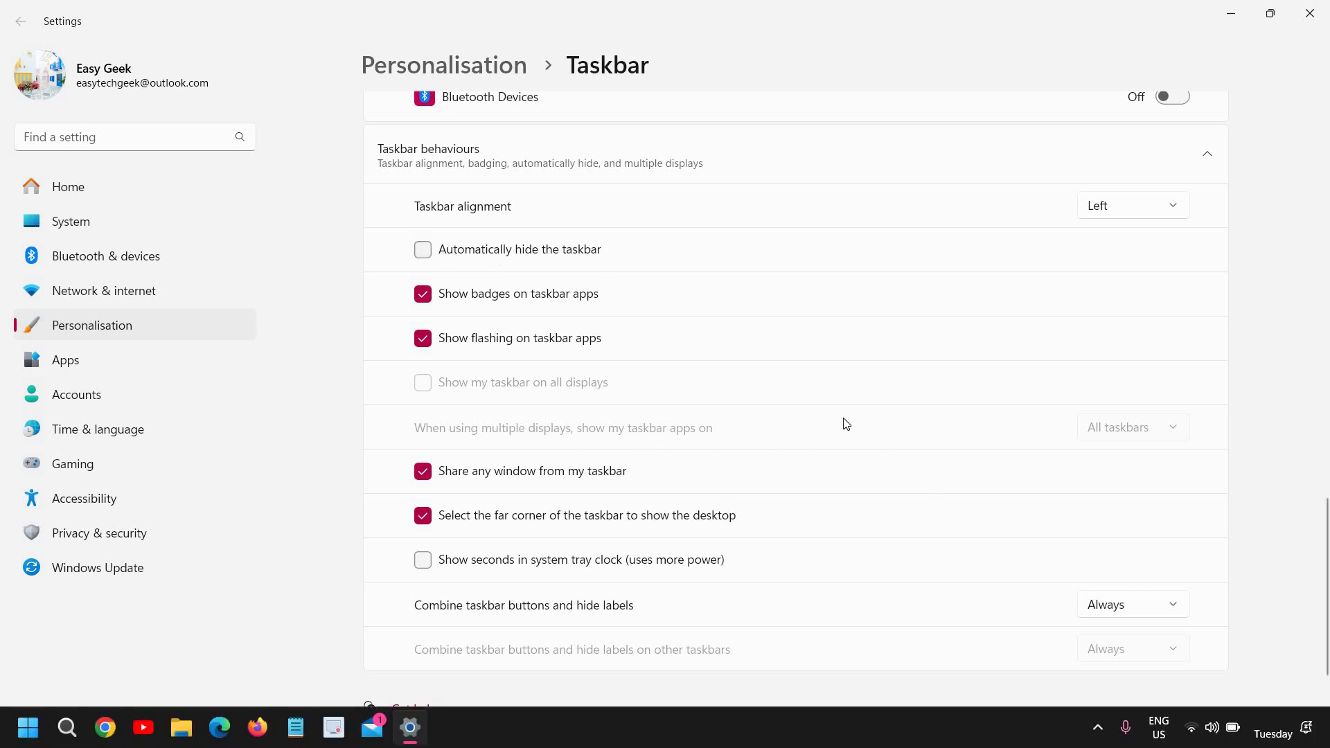
click(423, 303)
click(424, 303)
Turn off Show flashing on taskbar apps and return to the top of the page.
click(426, 344)
click(426, 344)
click(426, 344)
scroll(626, 540, down, 2)
scroll(662, 537, up, 8)
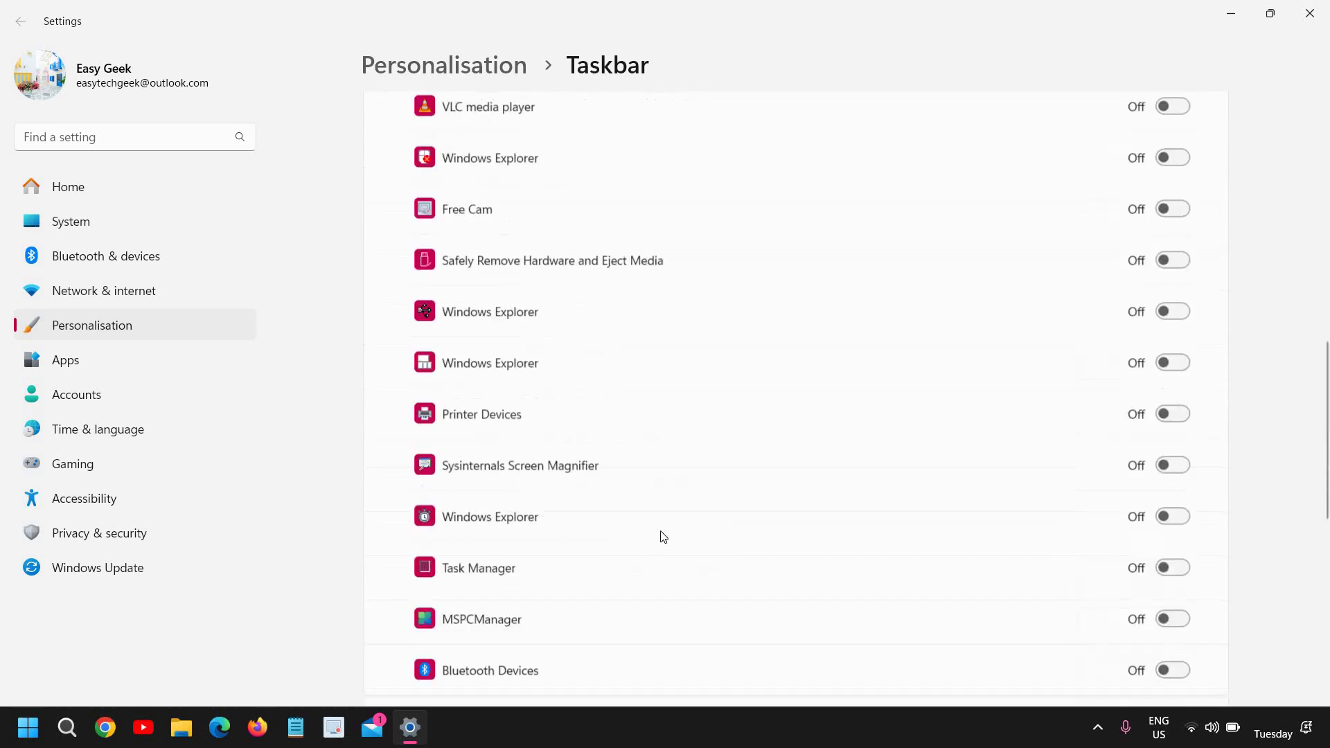
scroll(663, 538, up, 10)
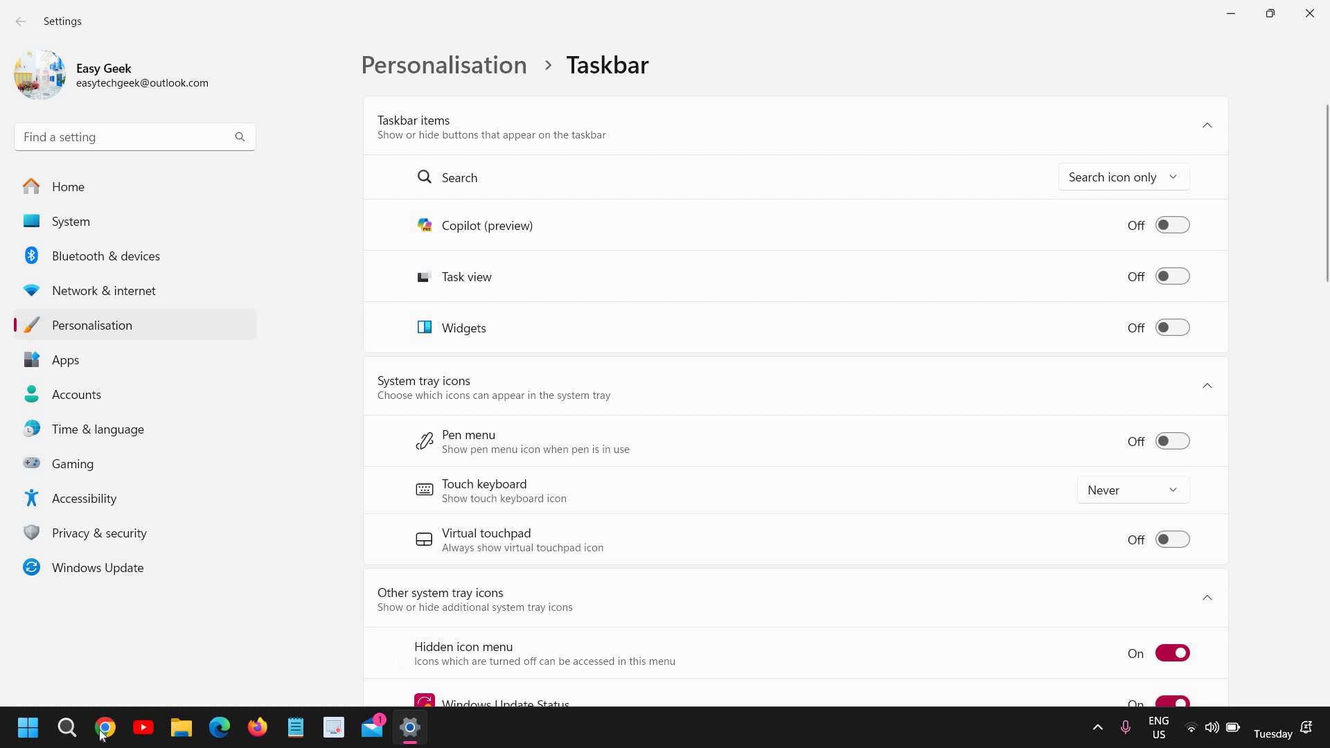
Launch Paint from Start, pin it to the taskbar, and close it.
click(28, 726)
click(781, 338)
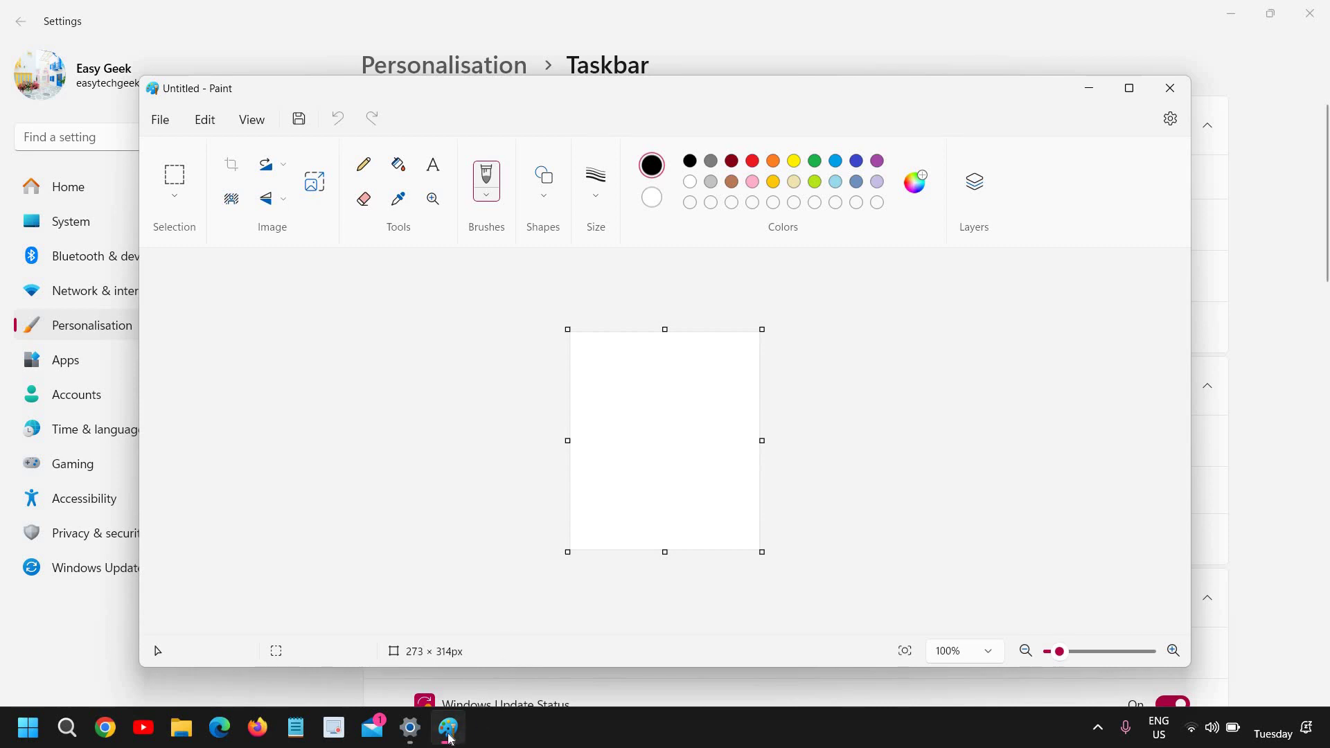
right_click(450, 737)
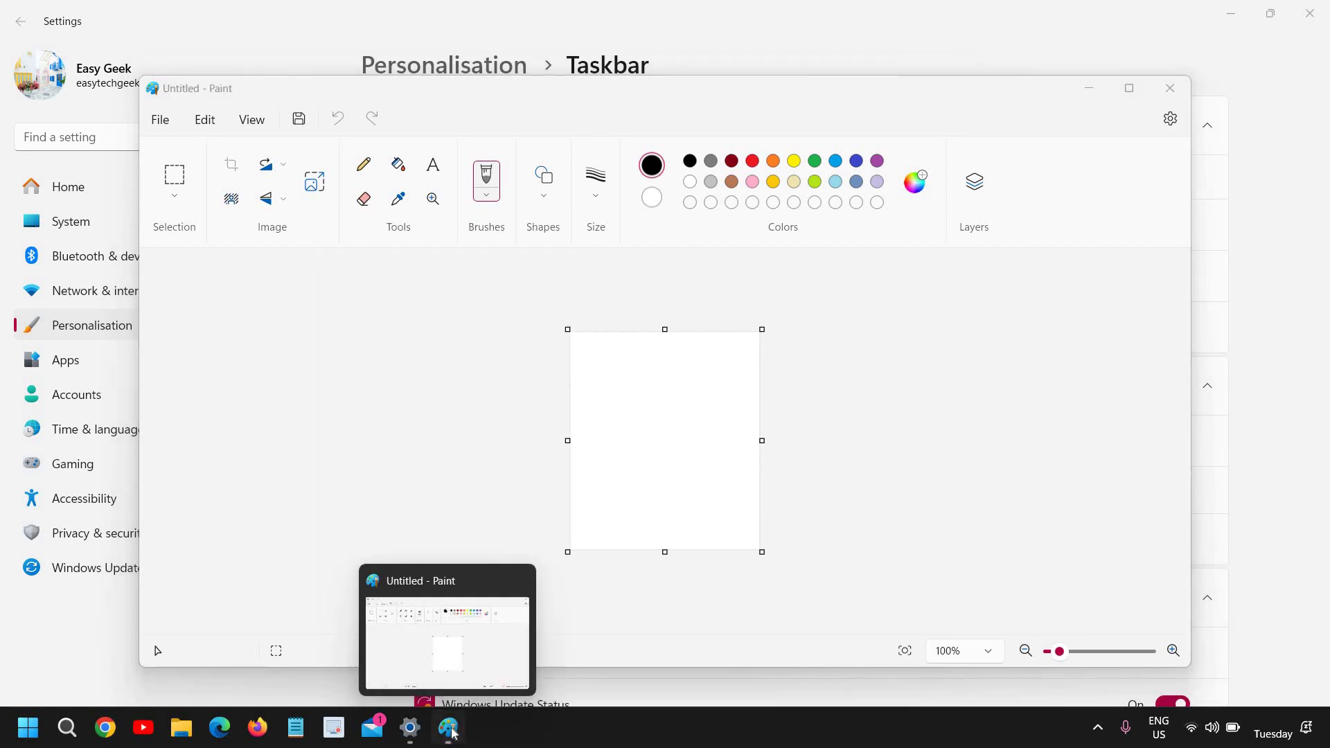
right_click(452, 732)
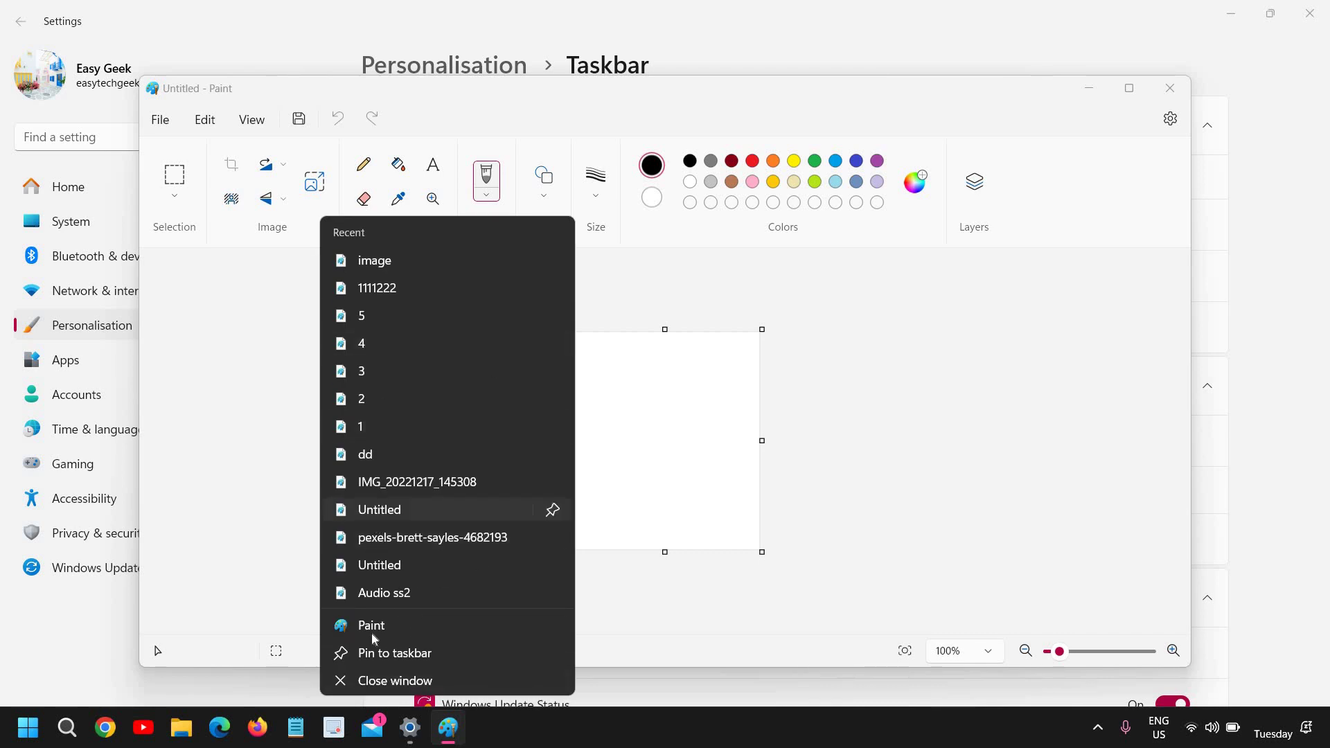
click(414, 654)
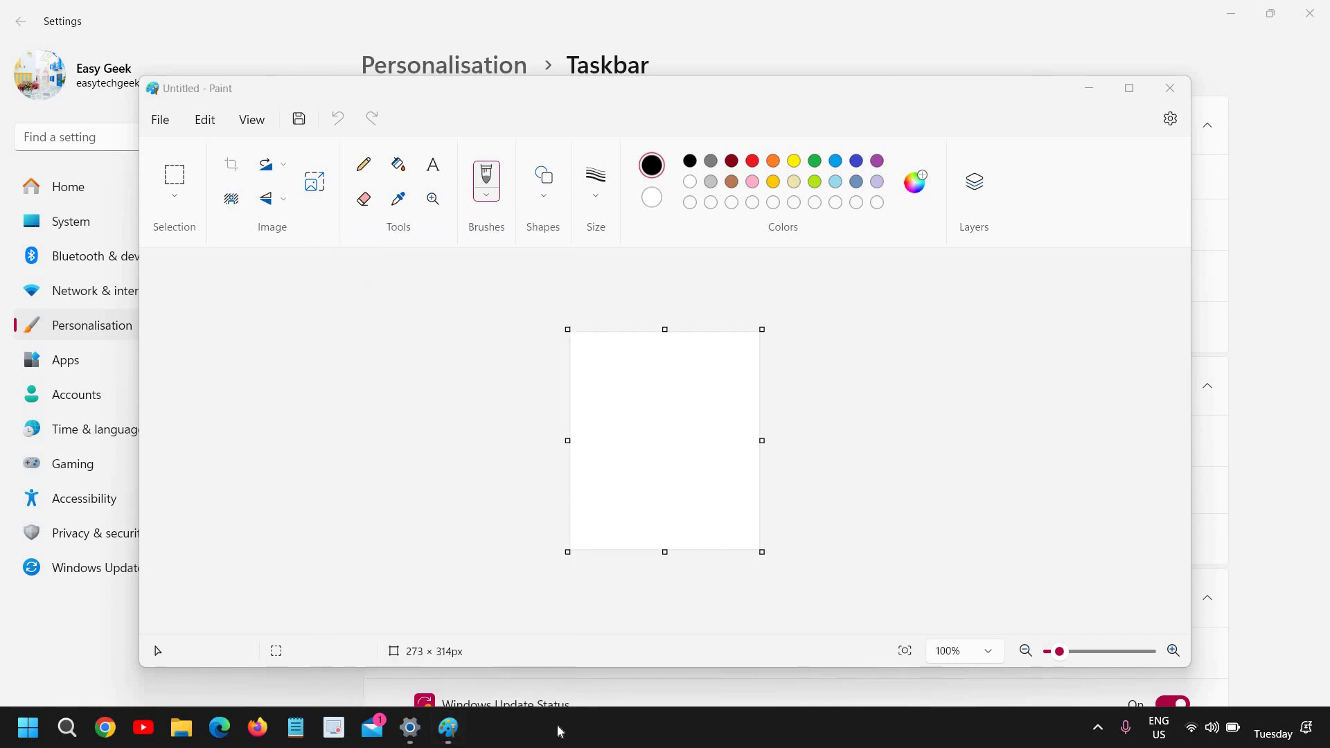
click(1170, 88)
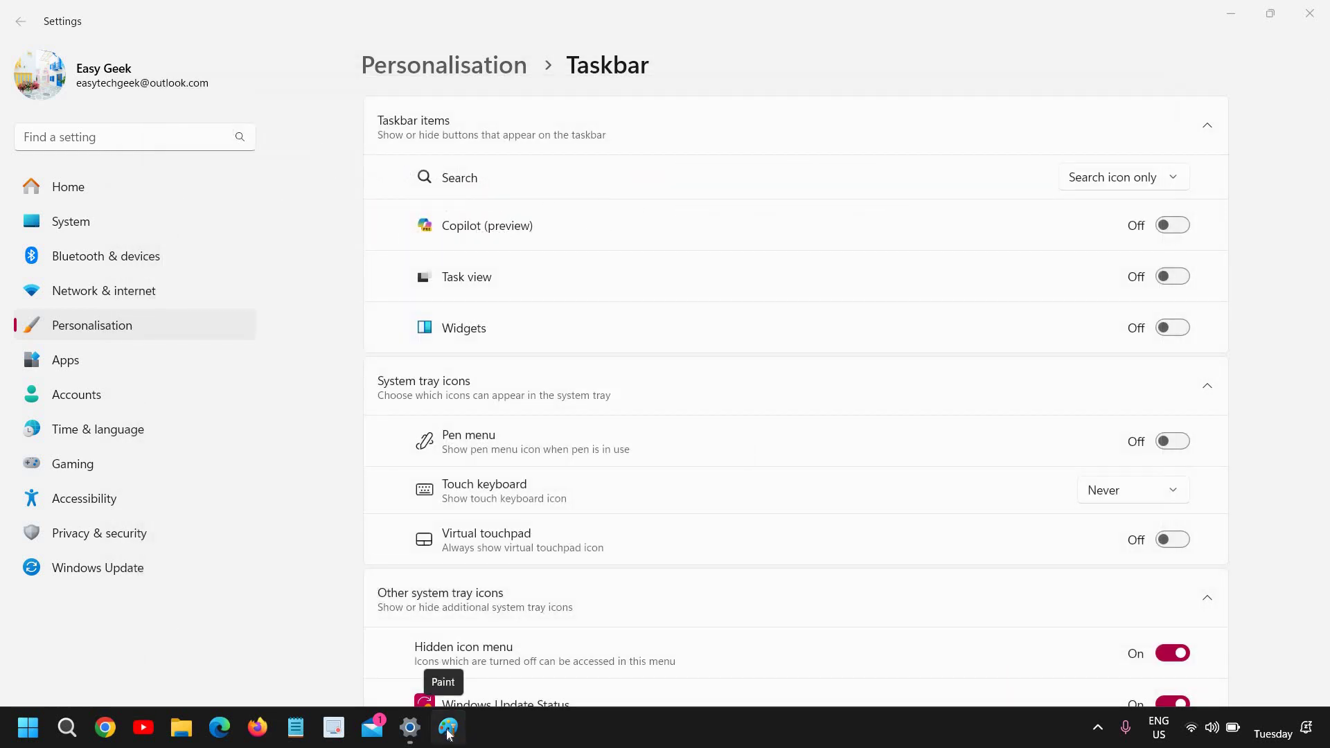
Unpin Paint from the taskbar.
right_click(449, 728)
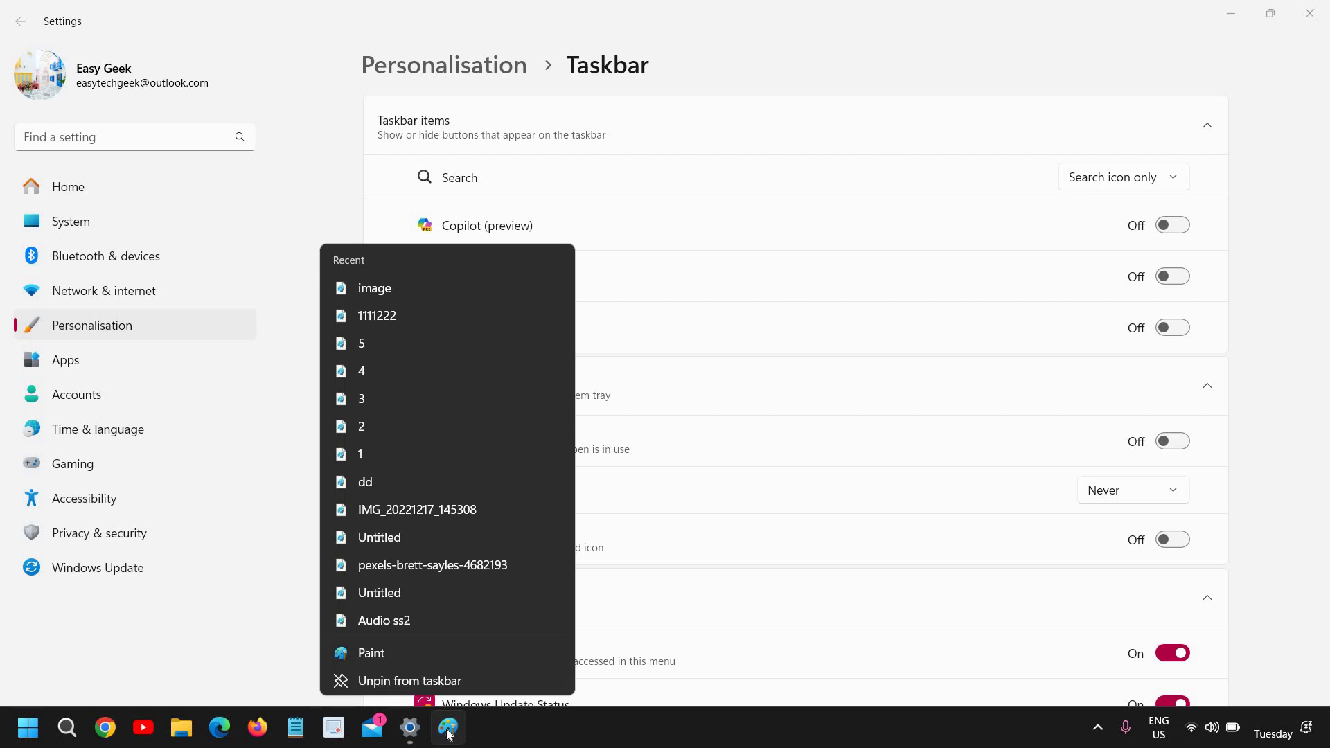
click(403, 683)
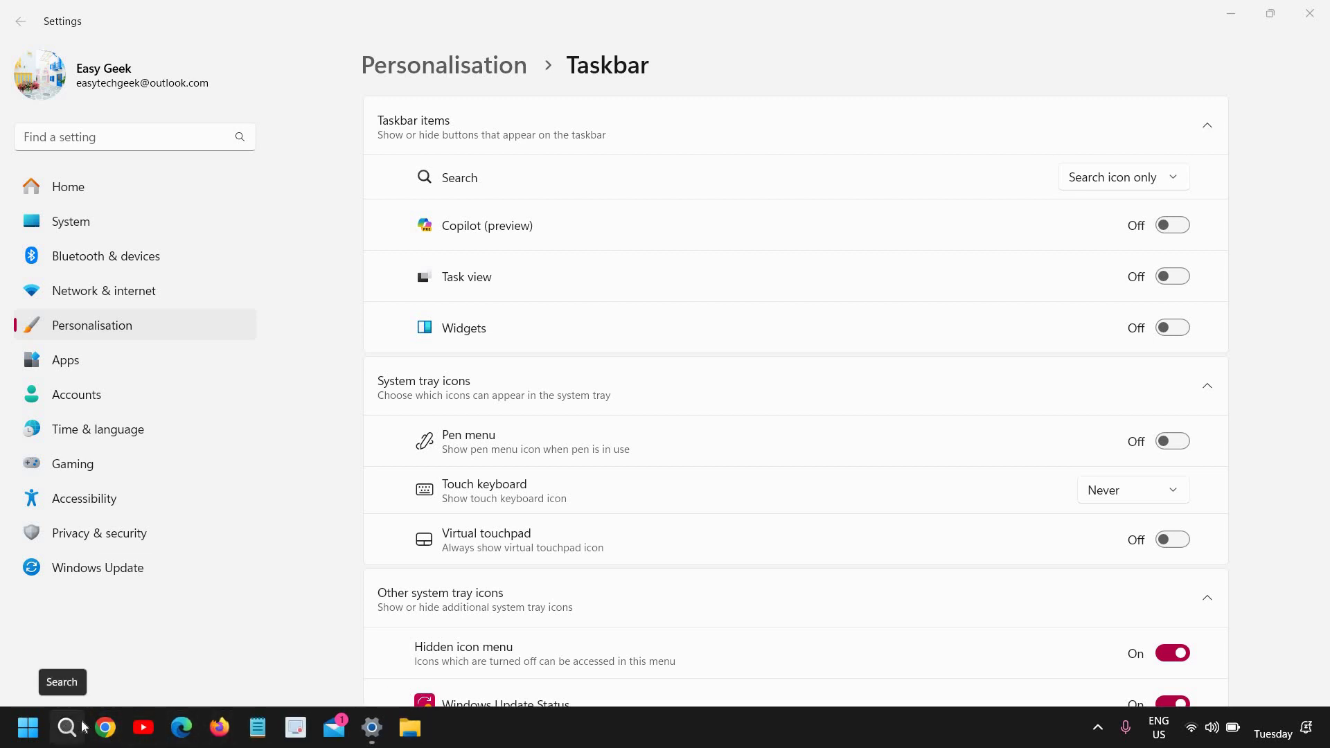
right_click(473, 730)
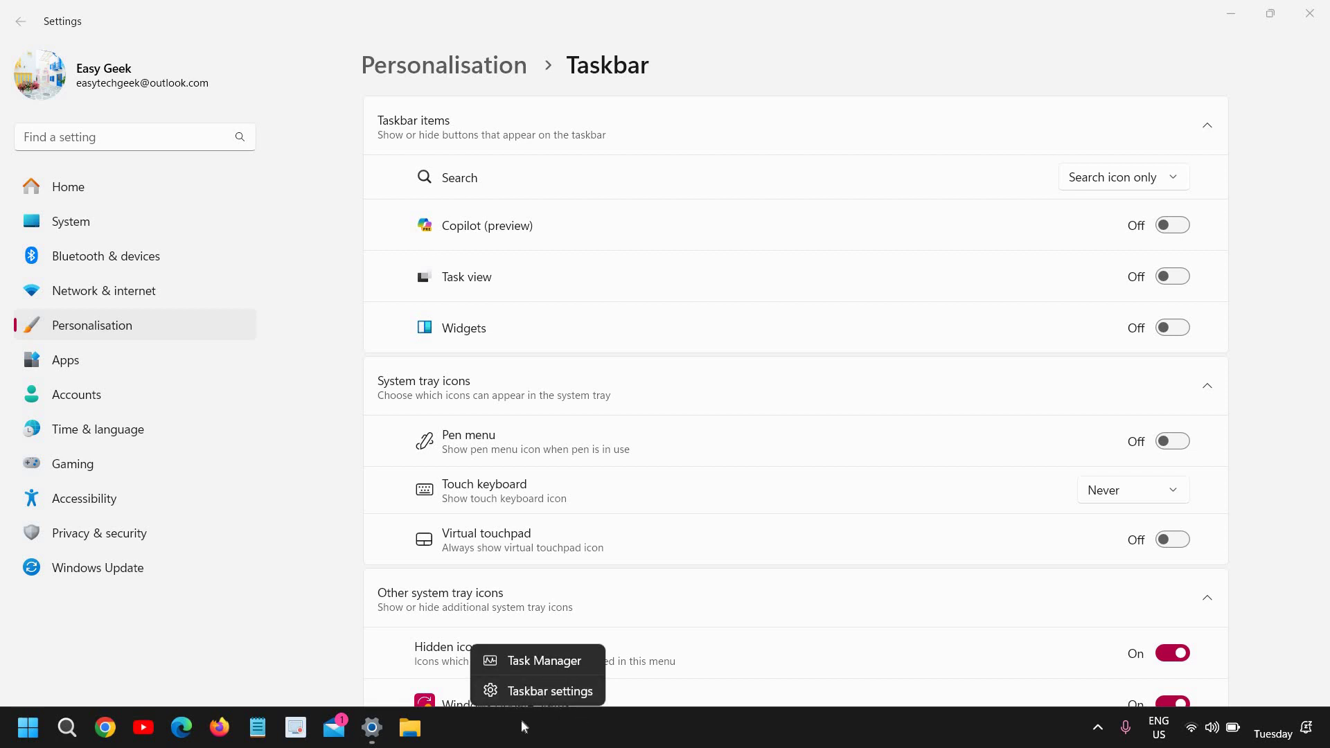
In Taskbar settings, set Search to icon and label and test the search panel.
click(555, 687)
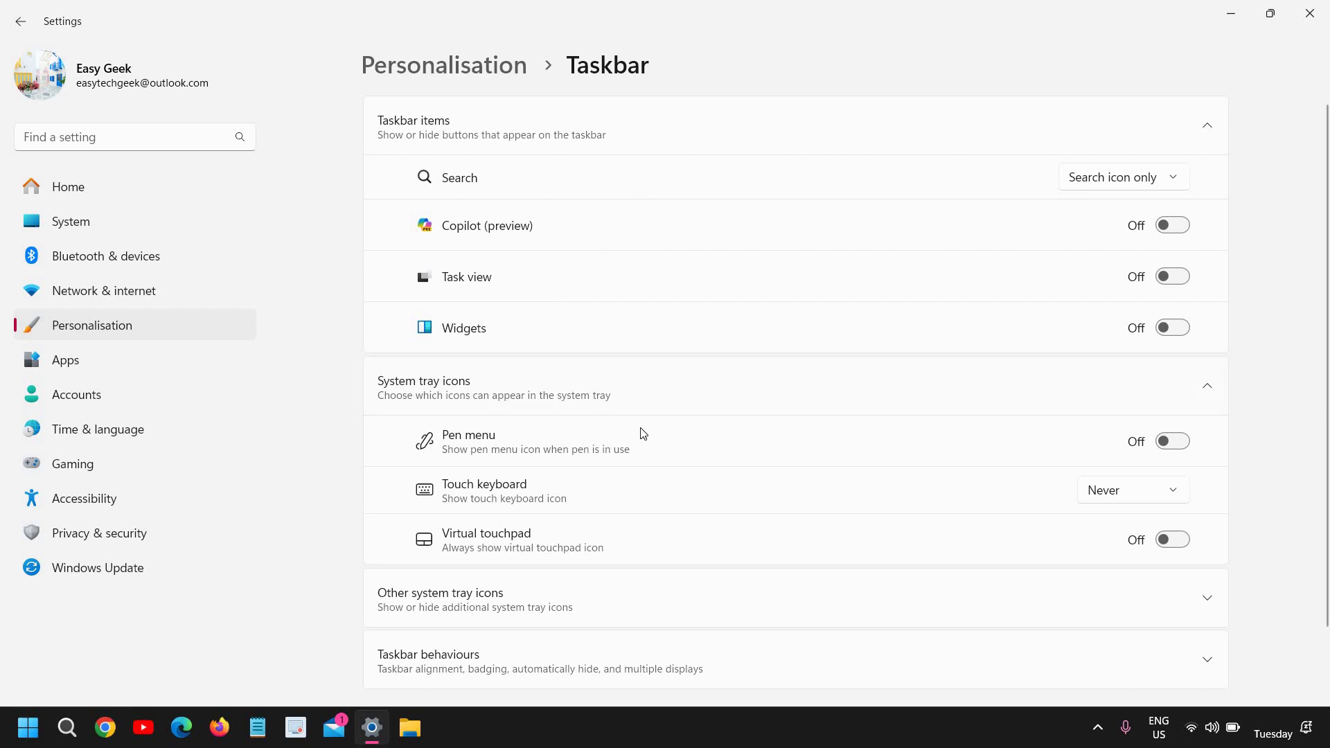
scroll(643, 473, down, 2)
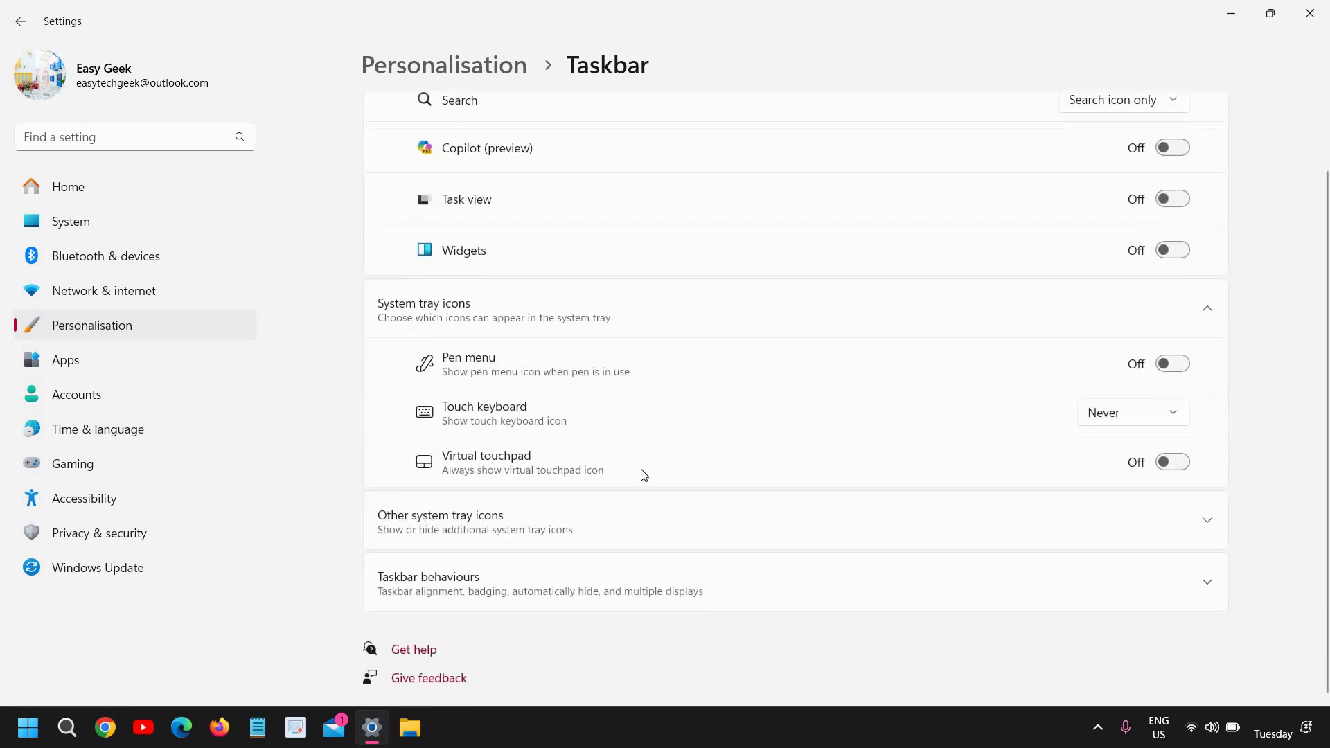
scroll(653, 460, up, 2)
click(1120, 182)
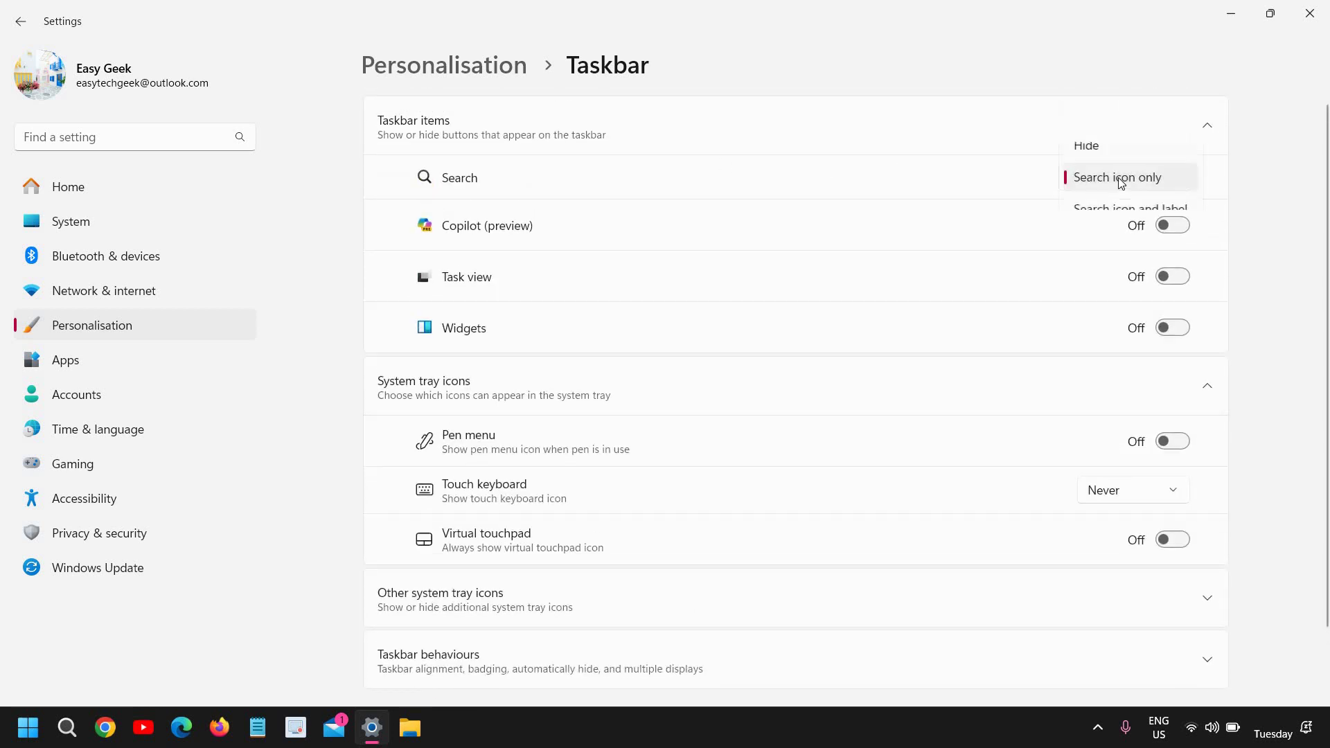
click(1123, 210)
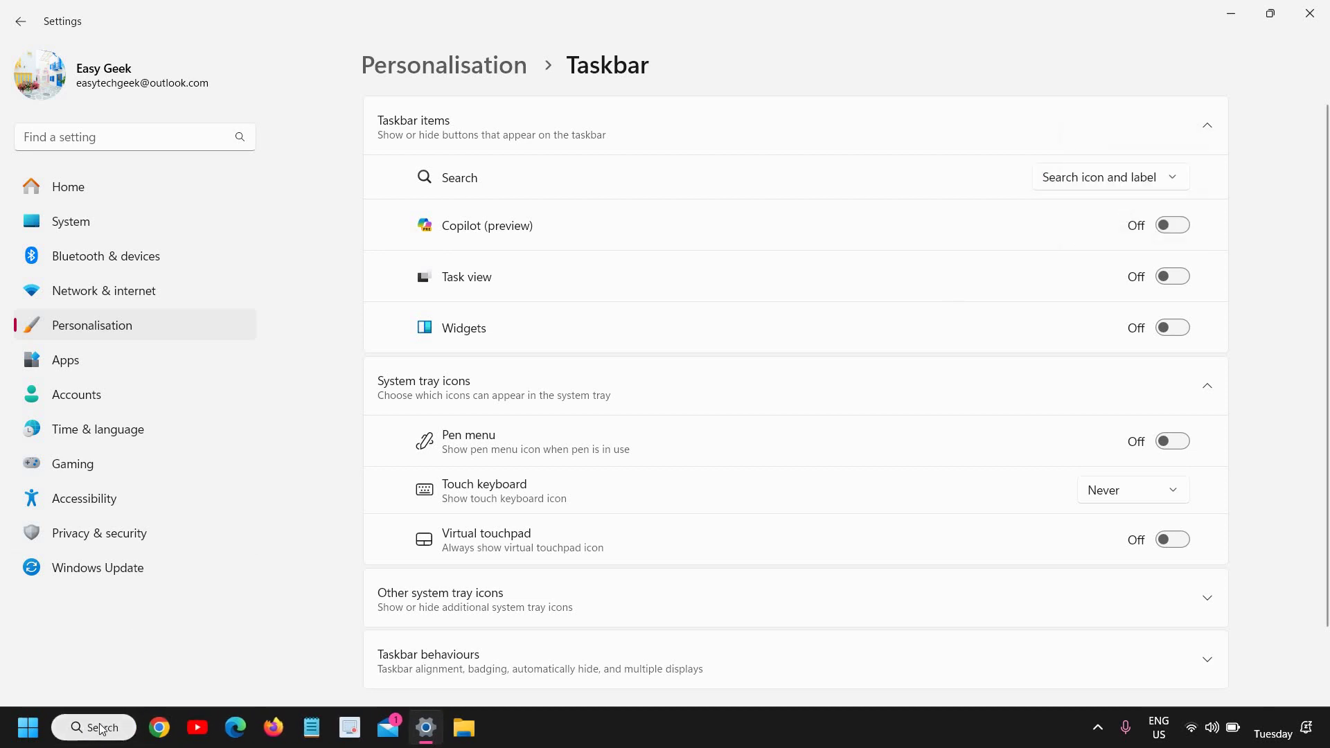
click(101, 728)
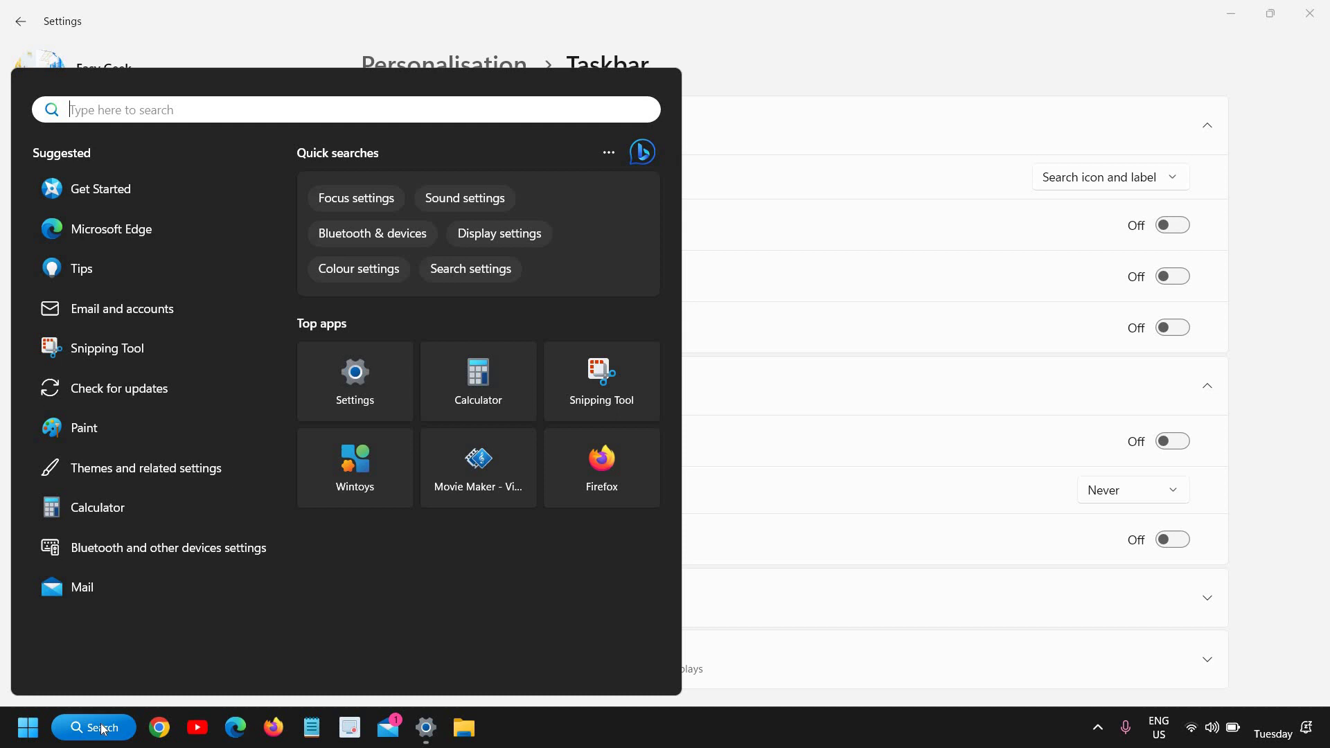
click(960, 268)
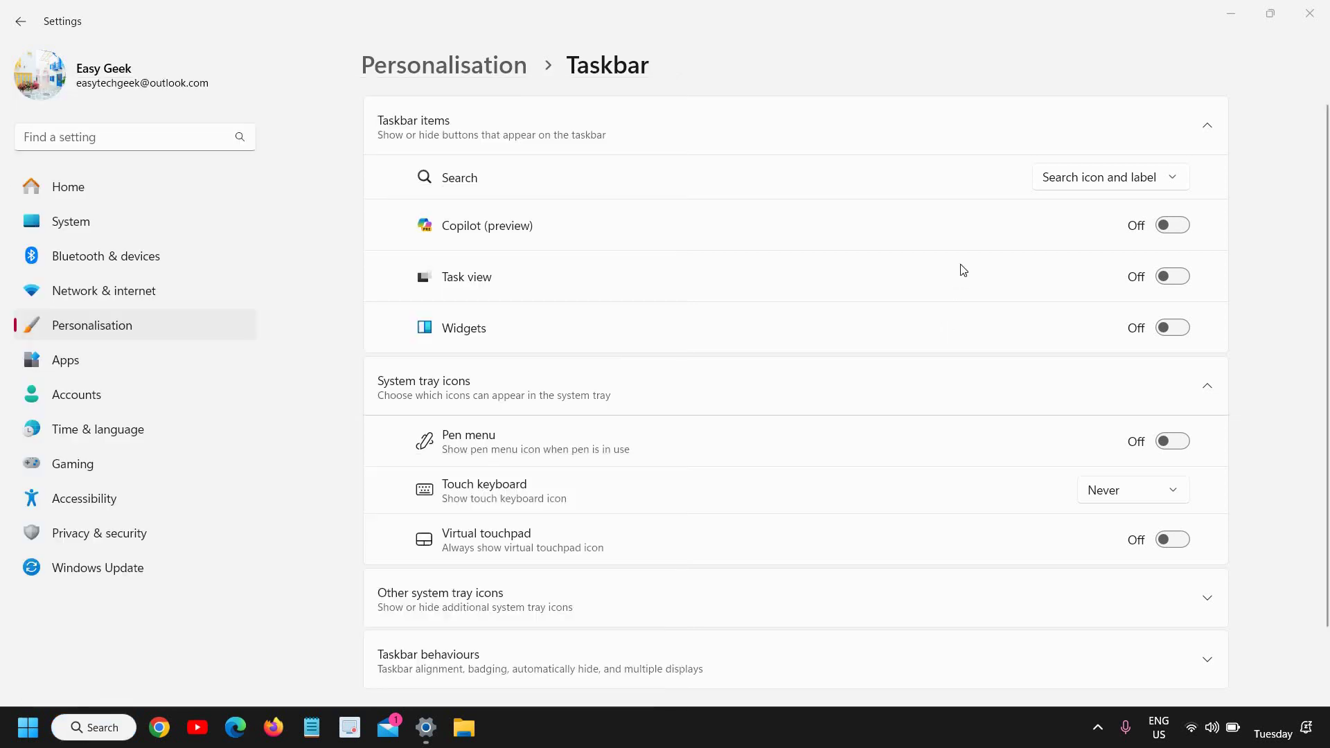
Switch Search to icon only, test it, then hide Search.
click(1136, 181)
click(1089, 144)
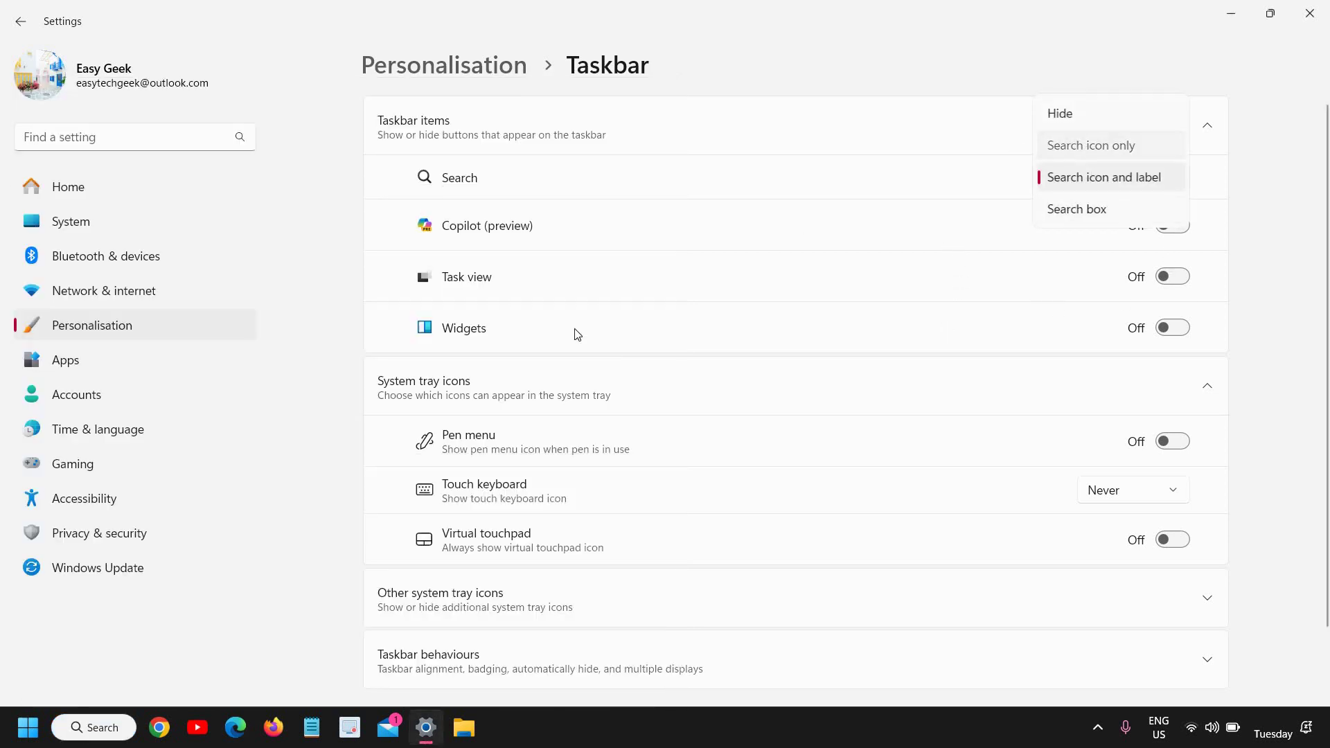
click(67, 727)
click(1057, 244)
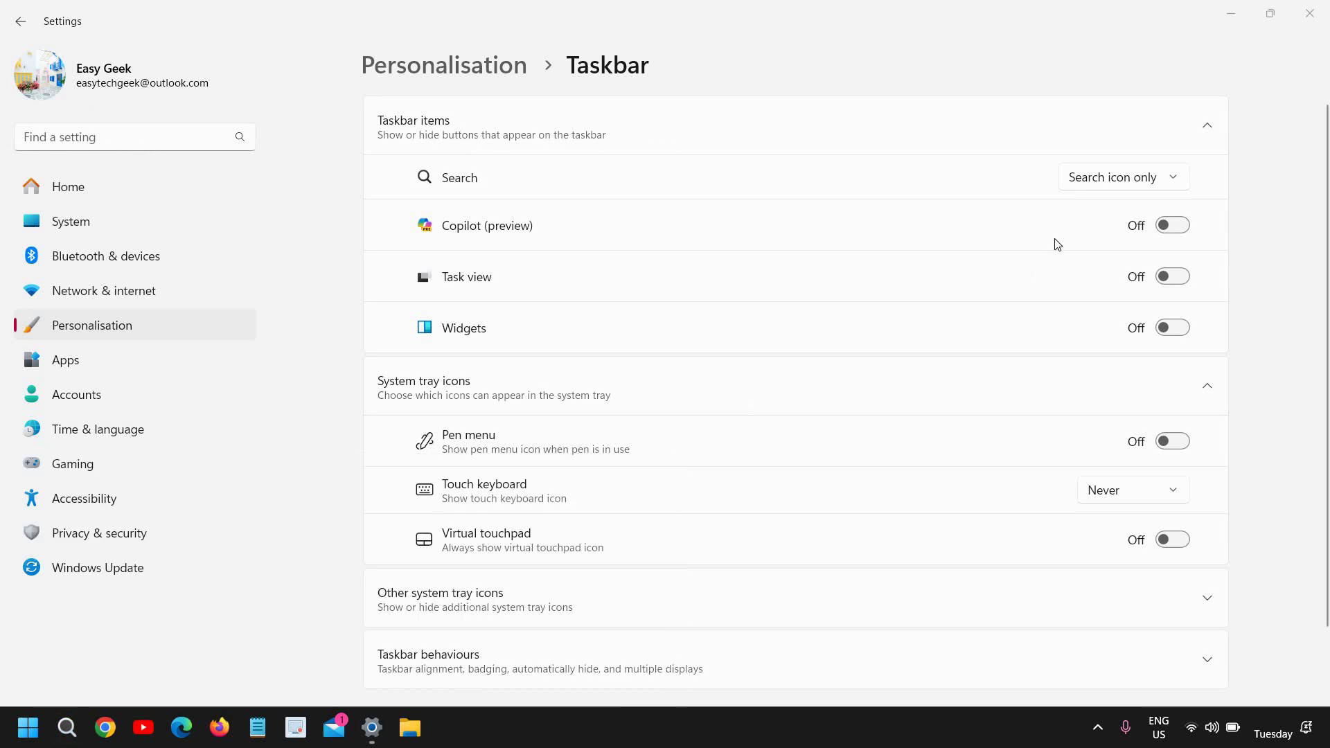
click(1123, 181)
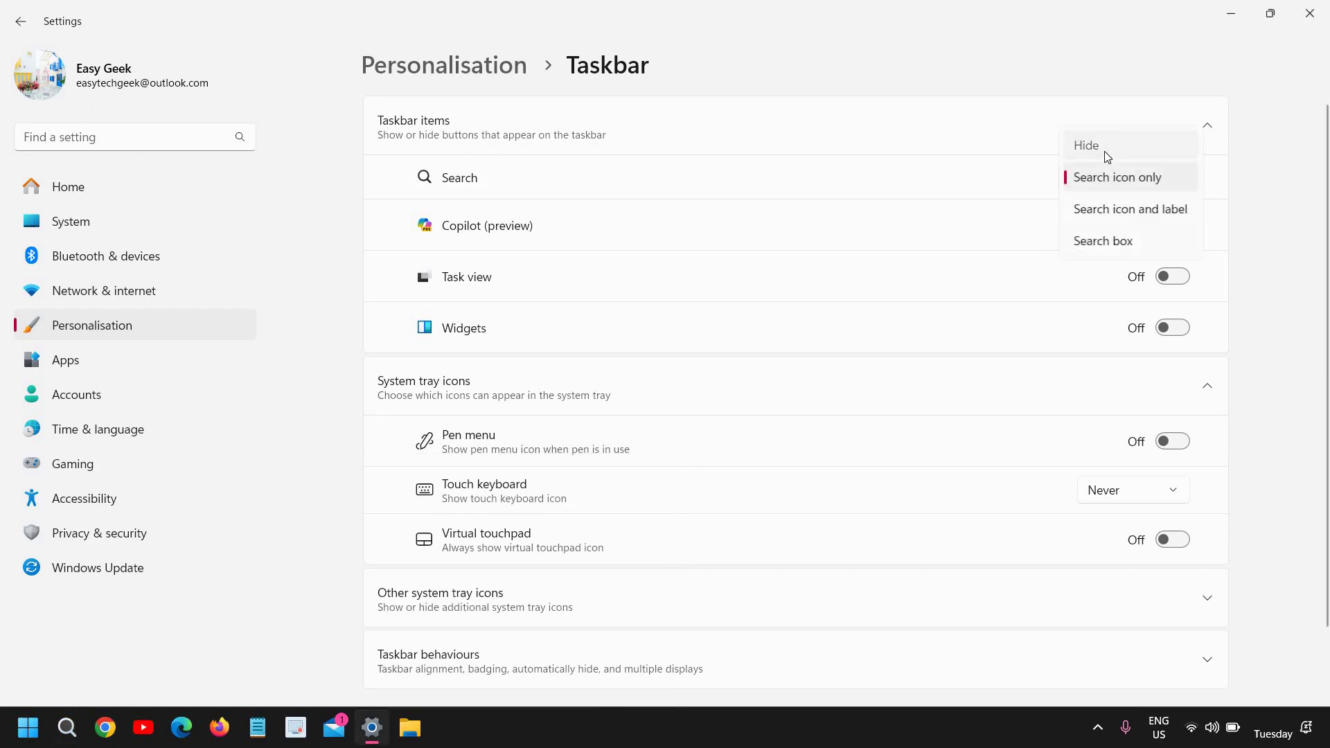
click(1105, 152)
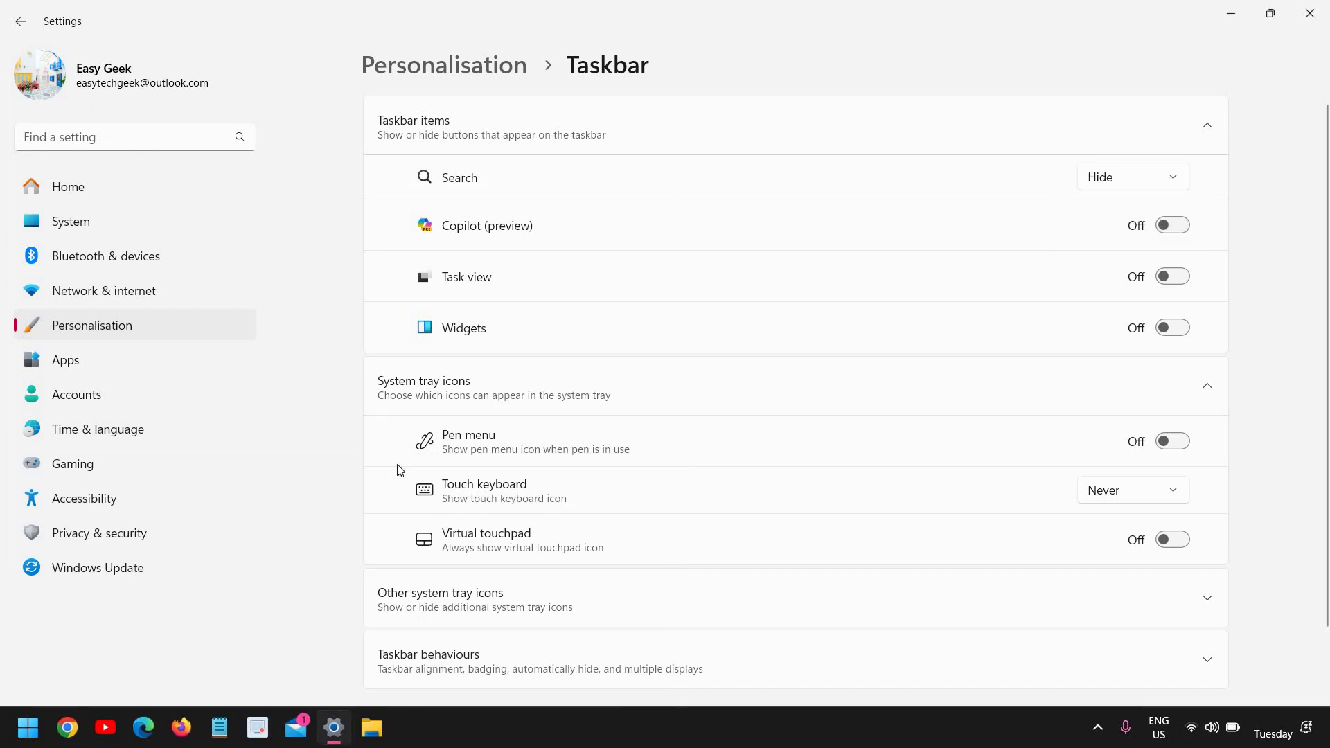
Show Search as a full search box and test typing 's' into it.
click(1125, 179)
click(1122, 274)
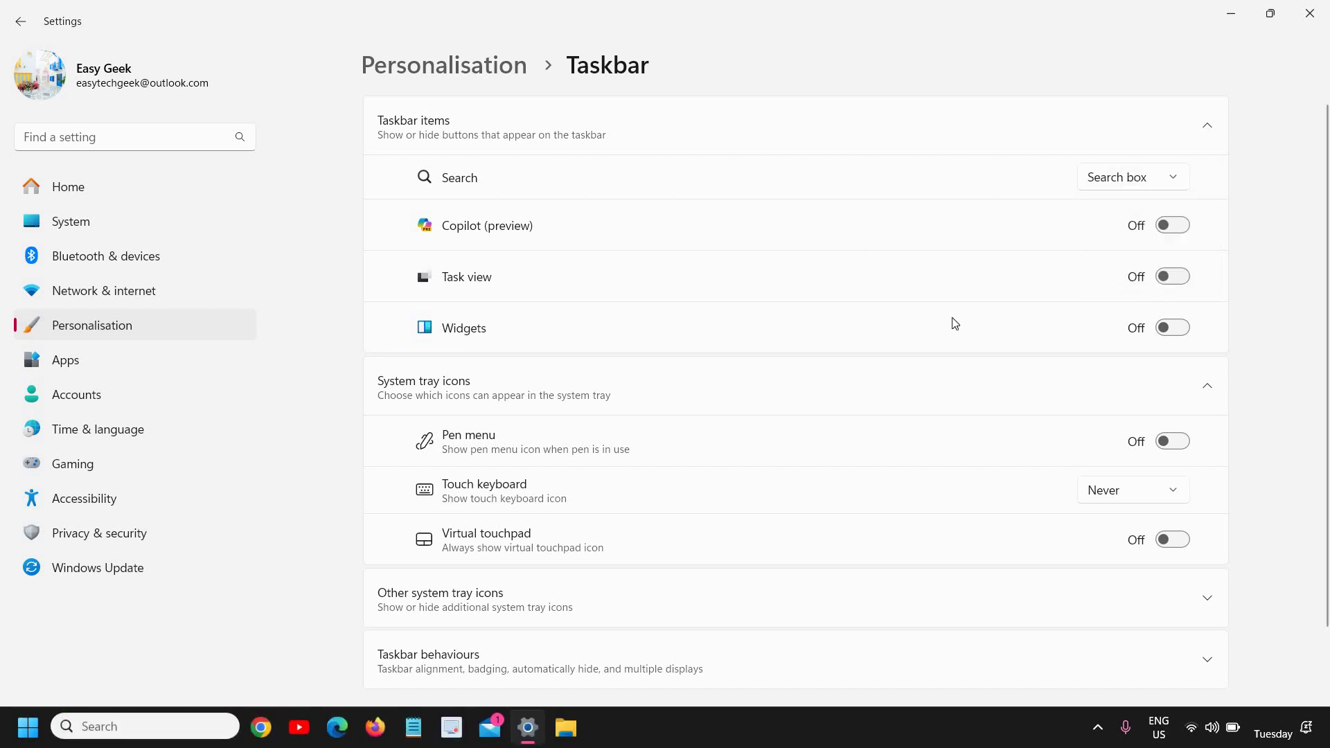
click(143, 732)
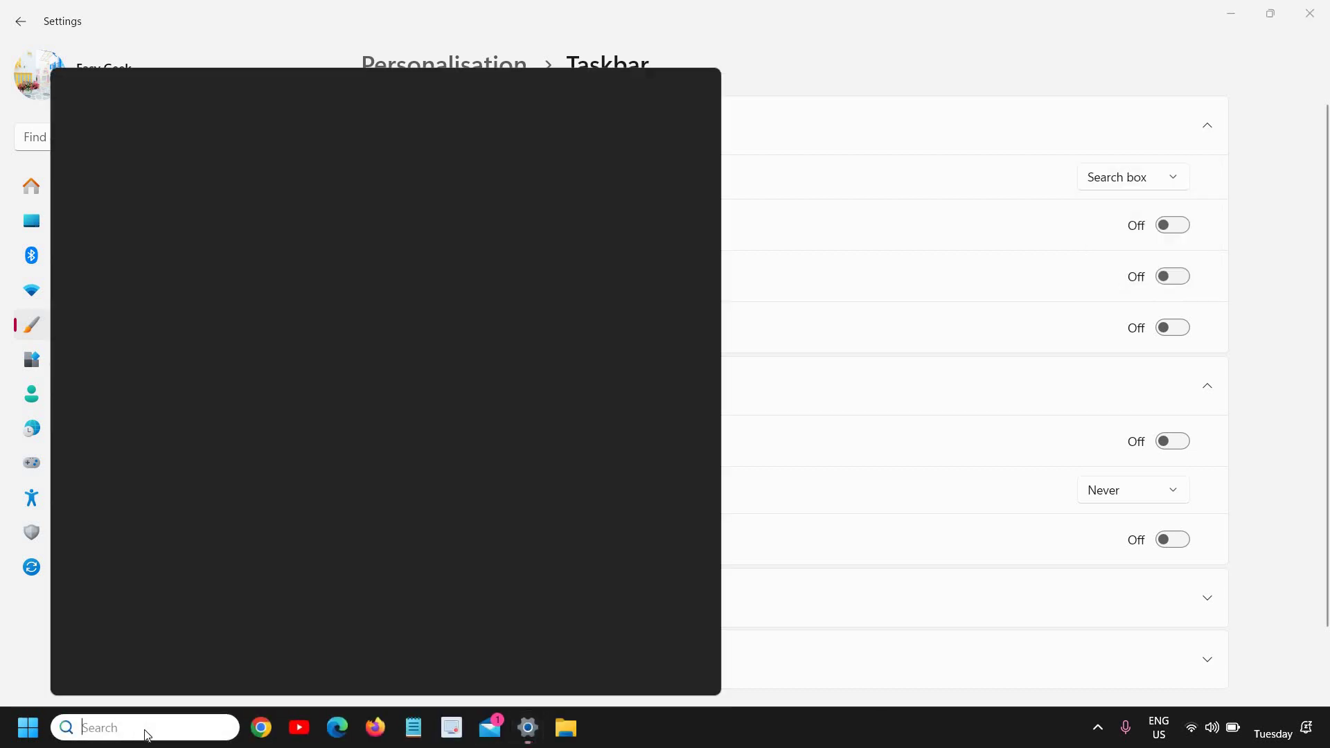
text(s)
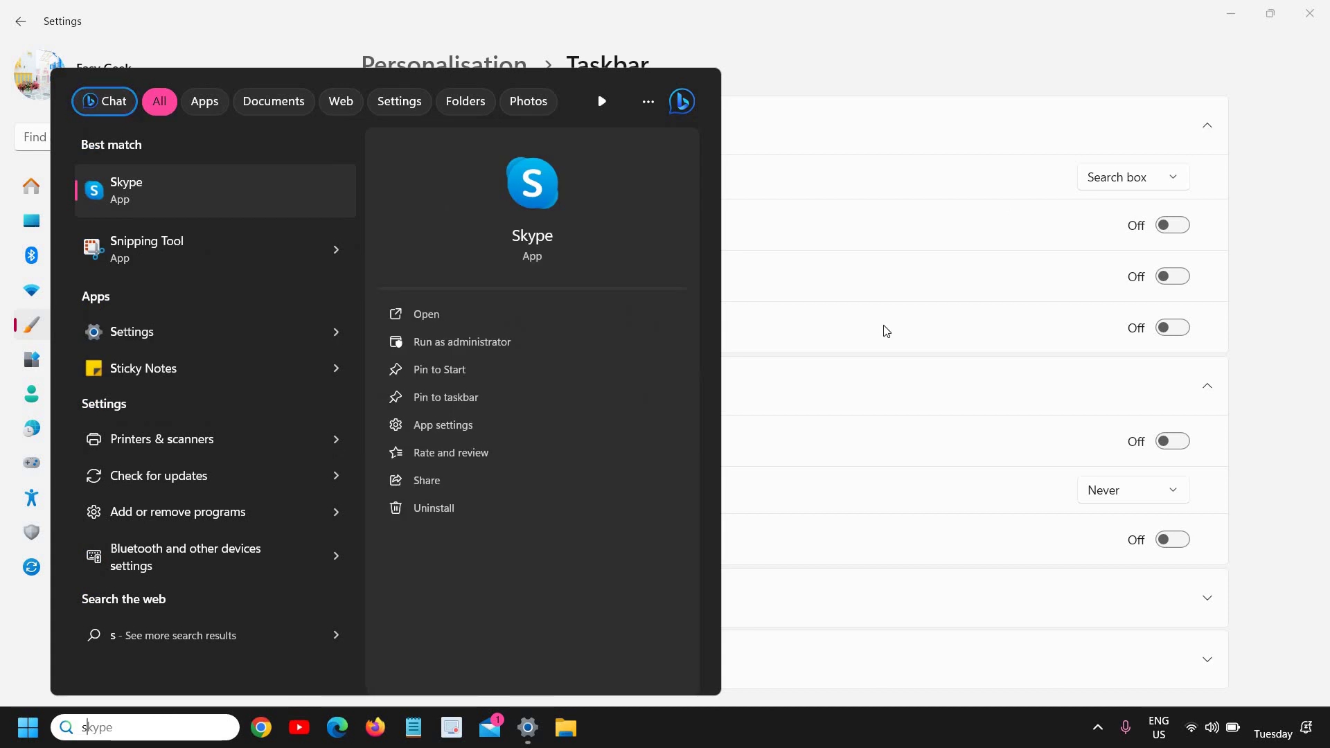
click(1134, 205)
Hide Search, then settle on Search icon only and test the taskbar icon.
click(1131, 182)
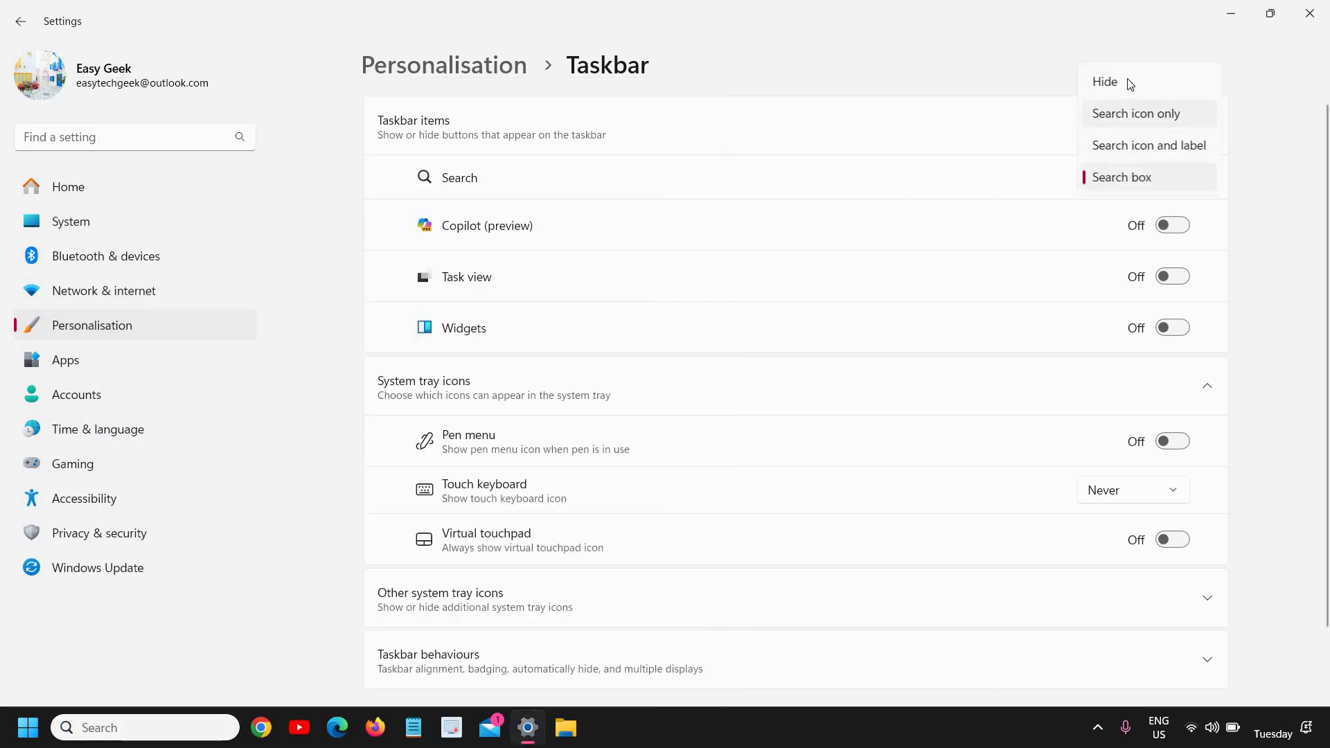
click(1131, 83)
click(1118, 176)
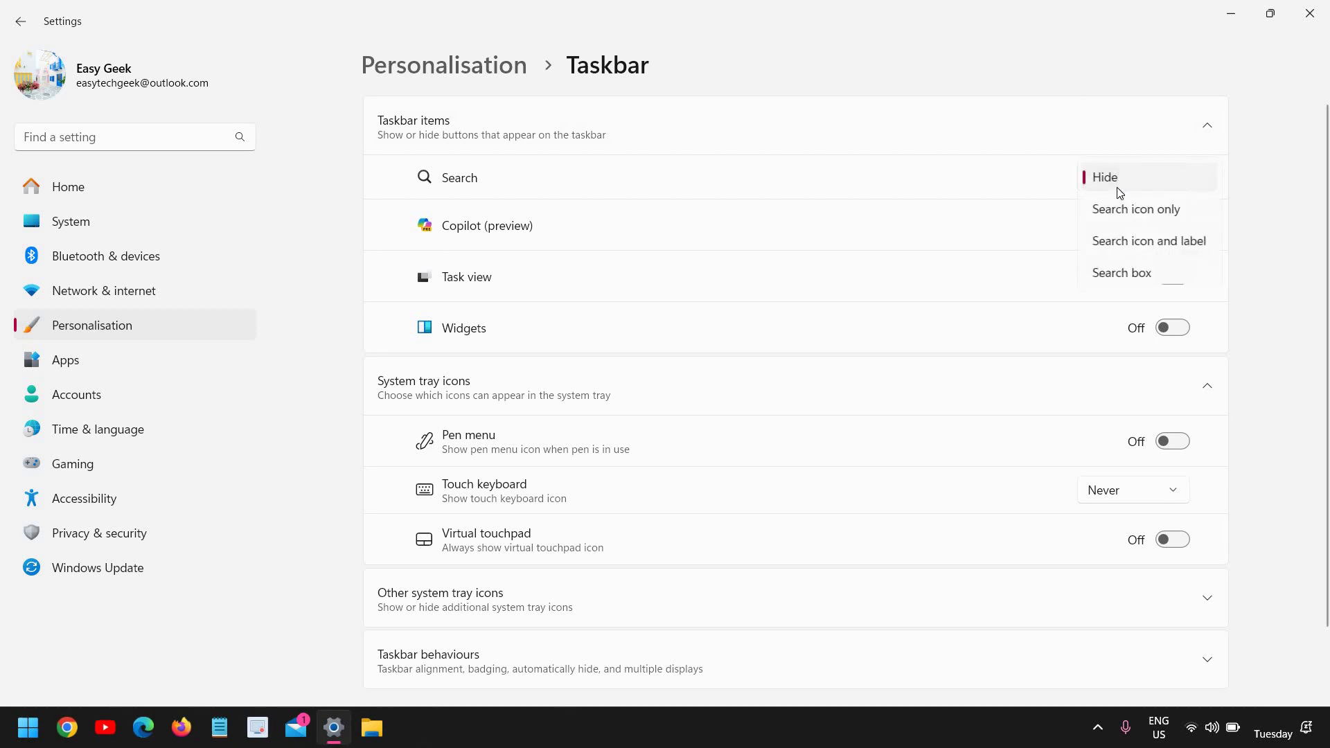
click(1144, 212)
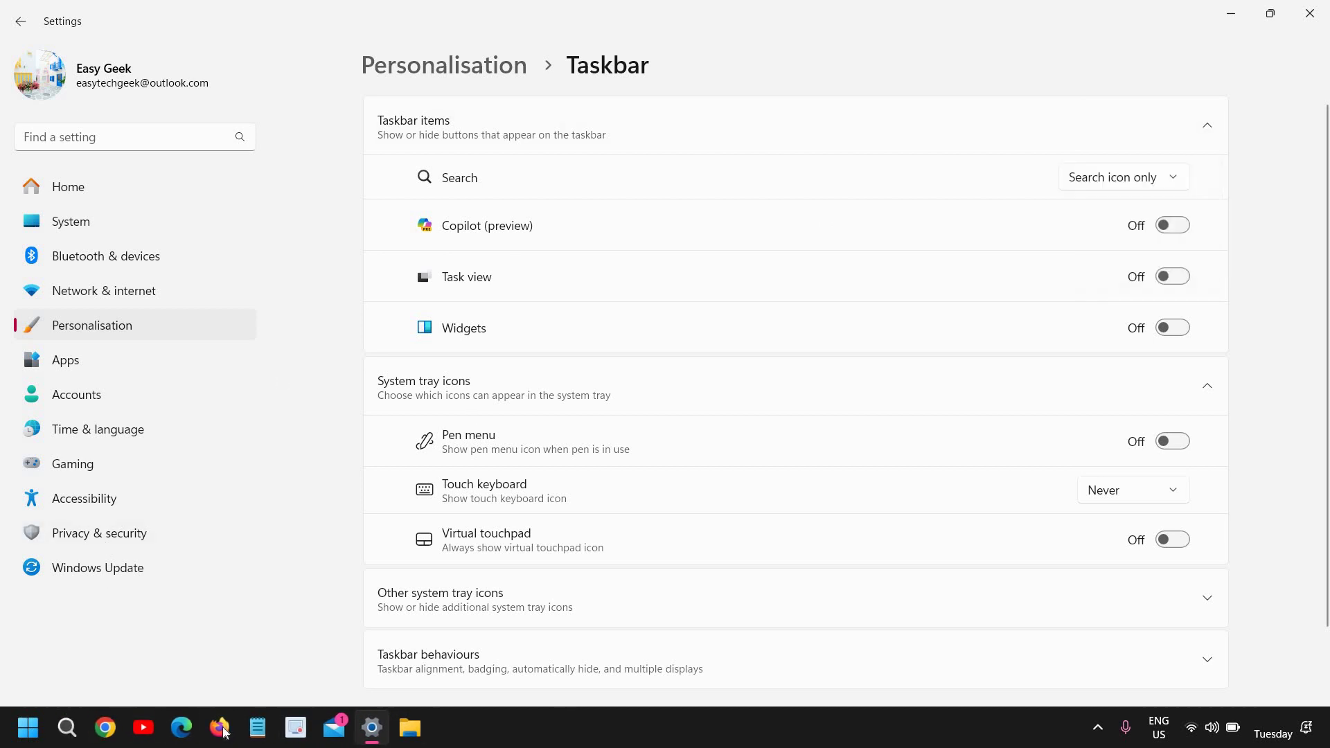
click(67, 727)
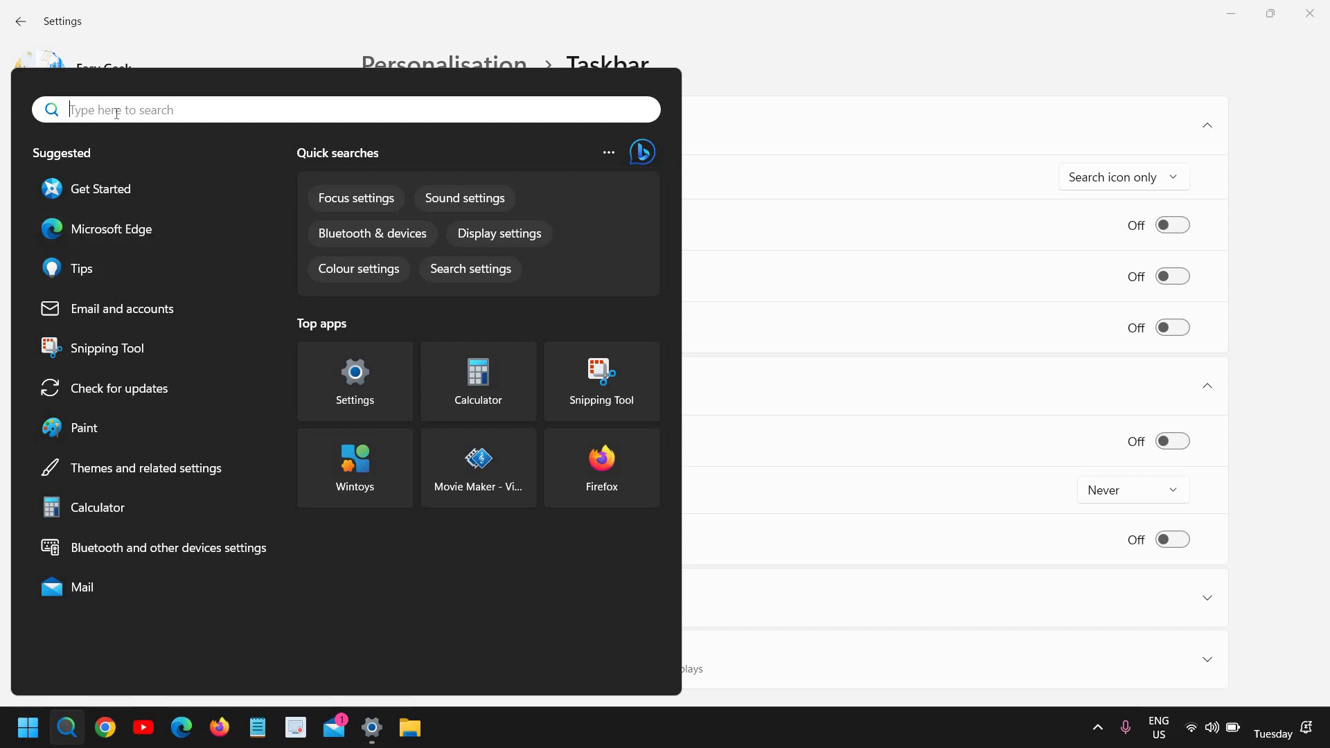
click(724, 724)
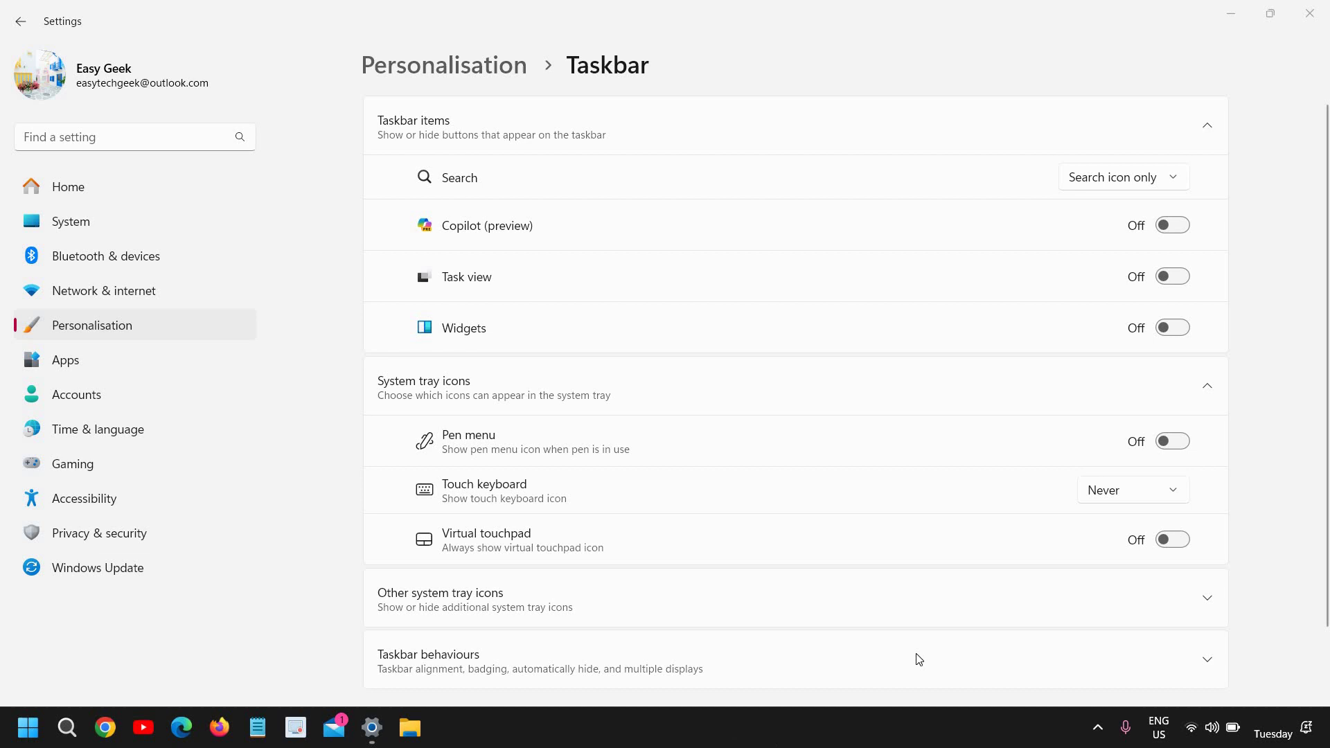
Go back to Personalisation and open the Colours page.
click(100, 326)
scroll(526, 485, down, 4)
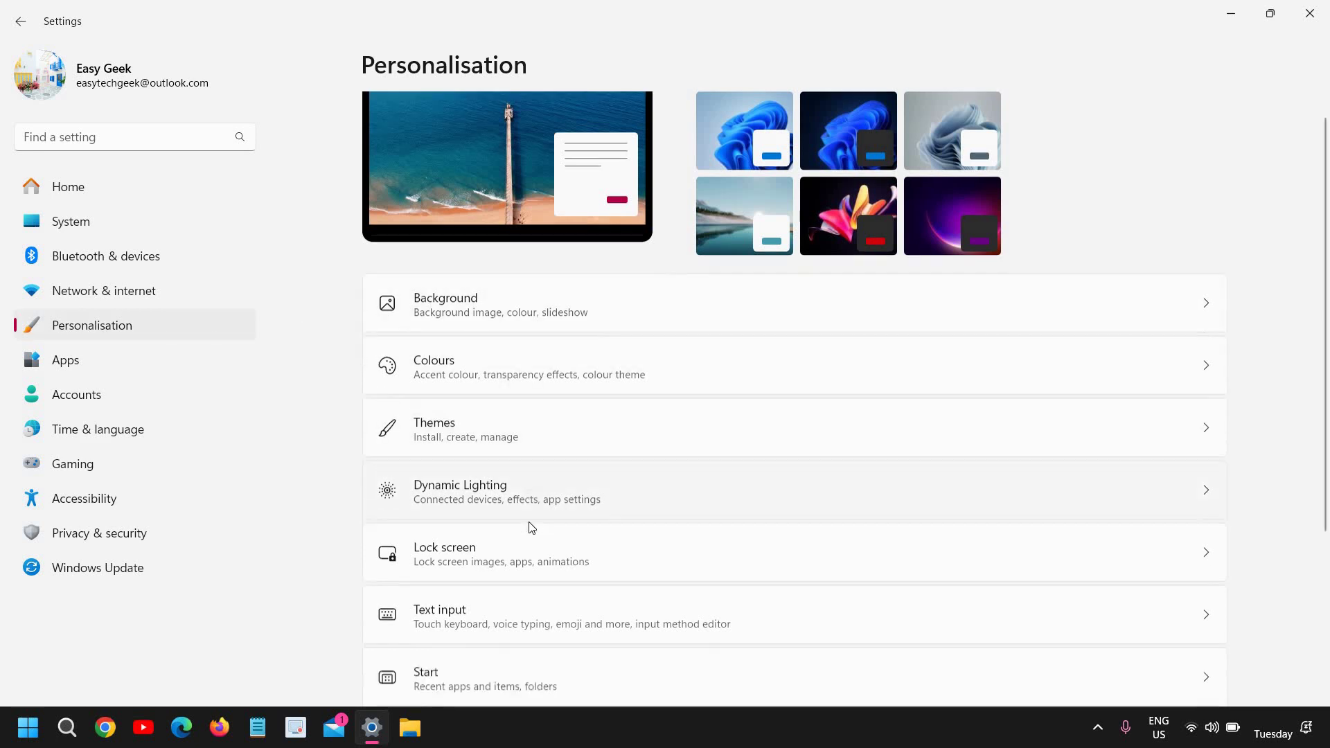
scroll(543, 527, up, 4)
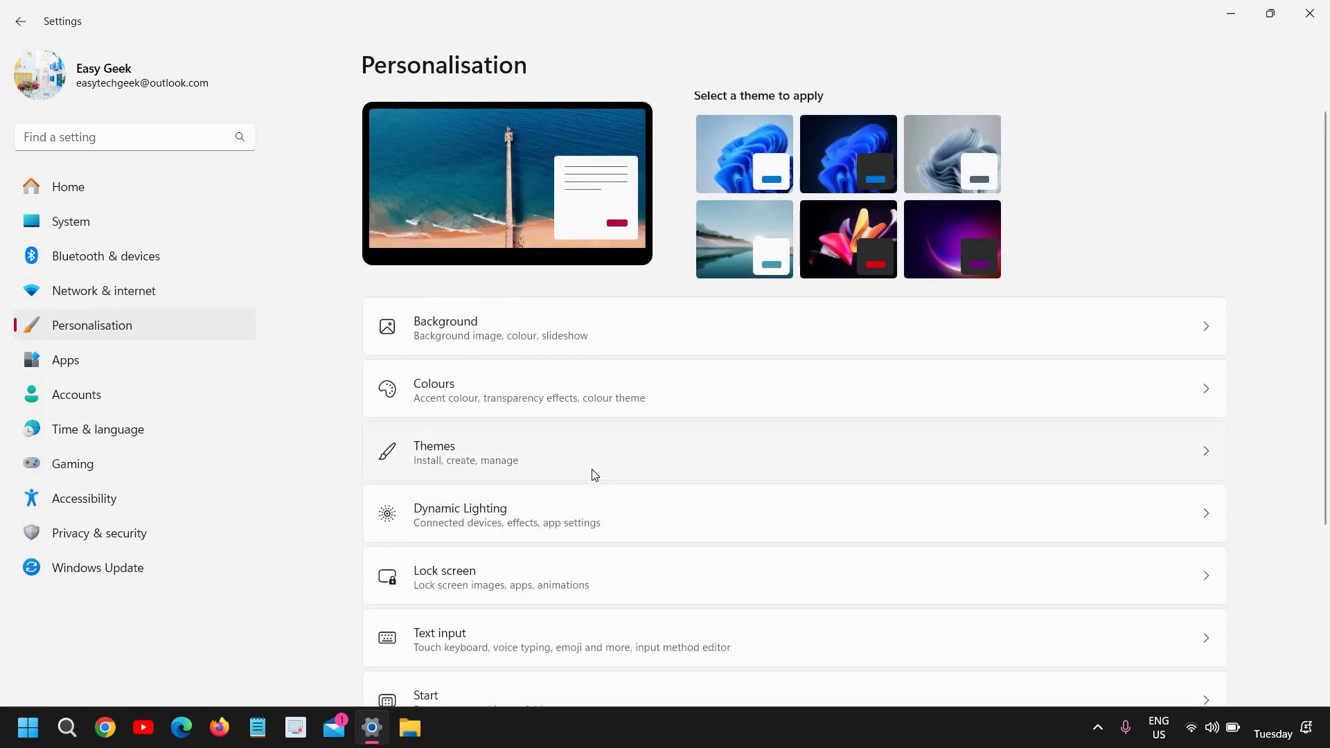
scroll(593, 472, down, 4)
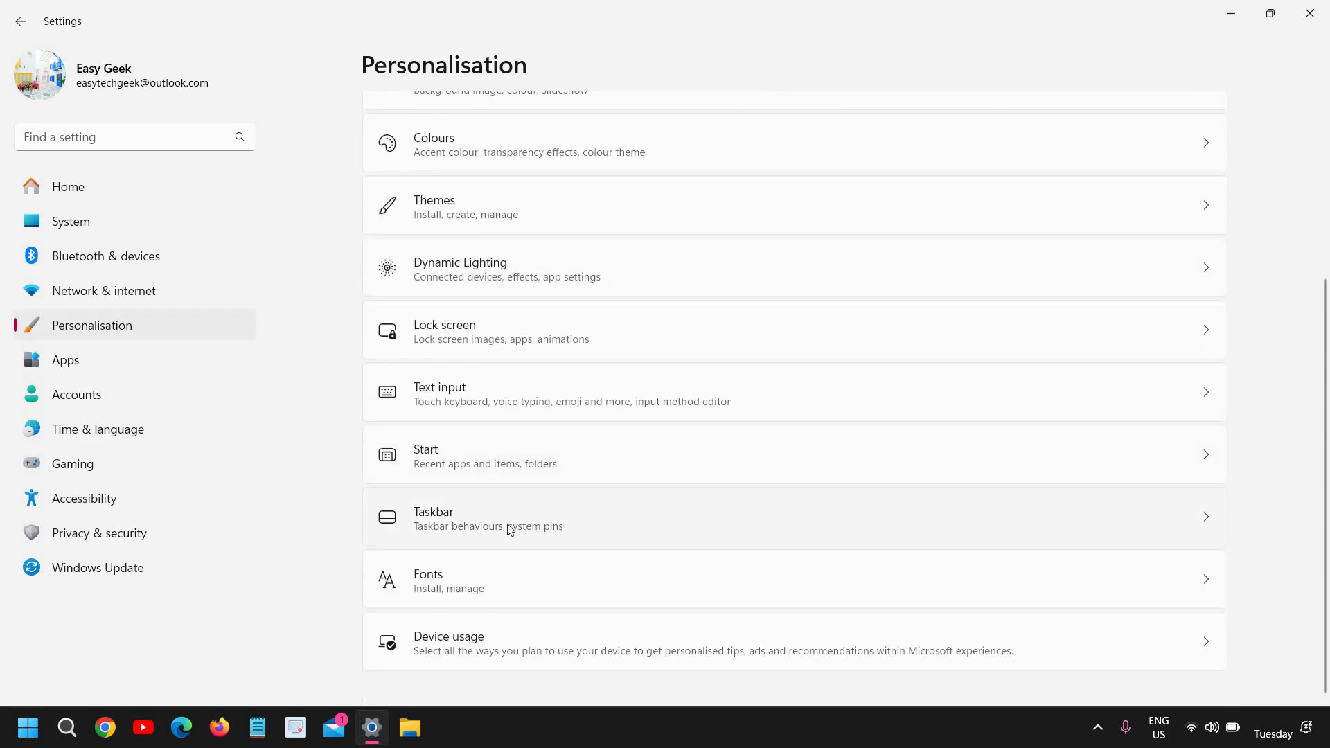
scroll(506, 512, up, 4)
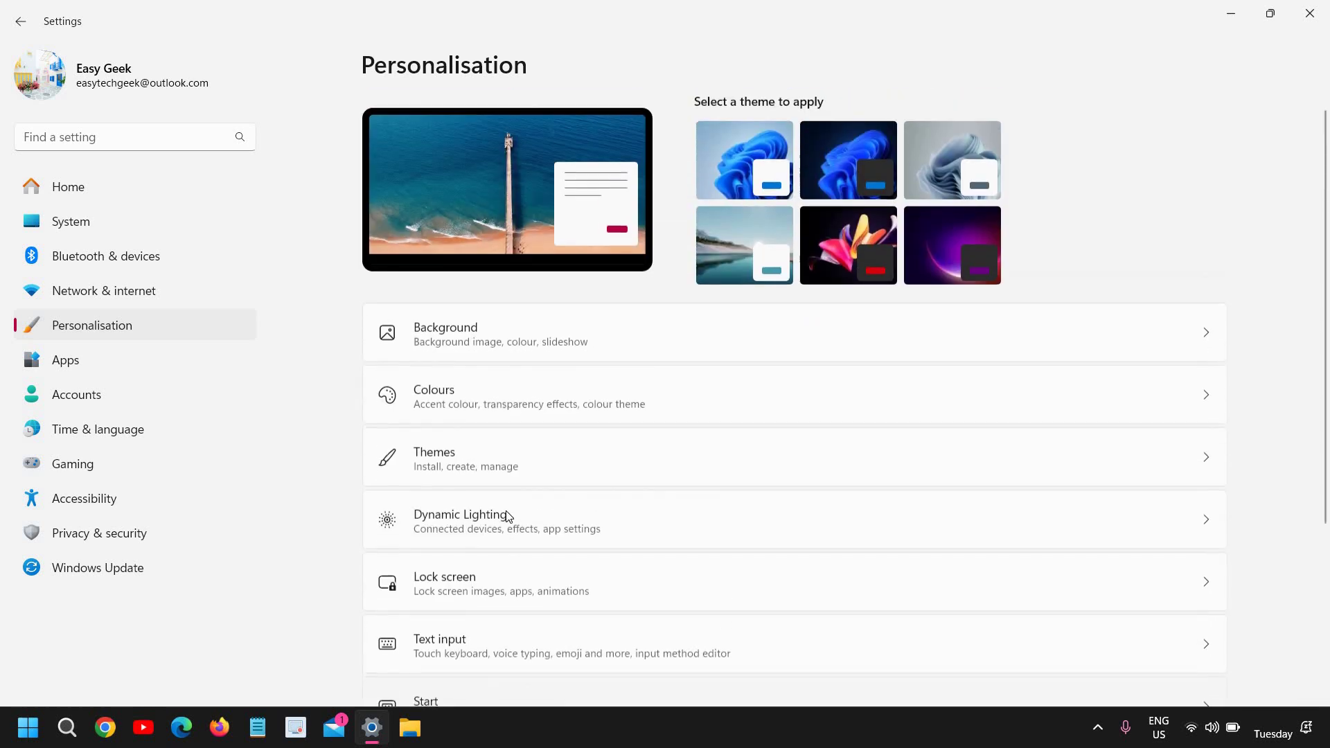
click(513, 414)
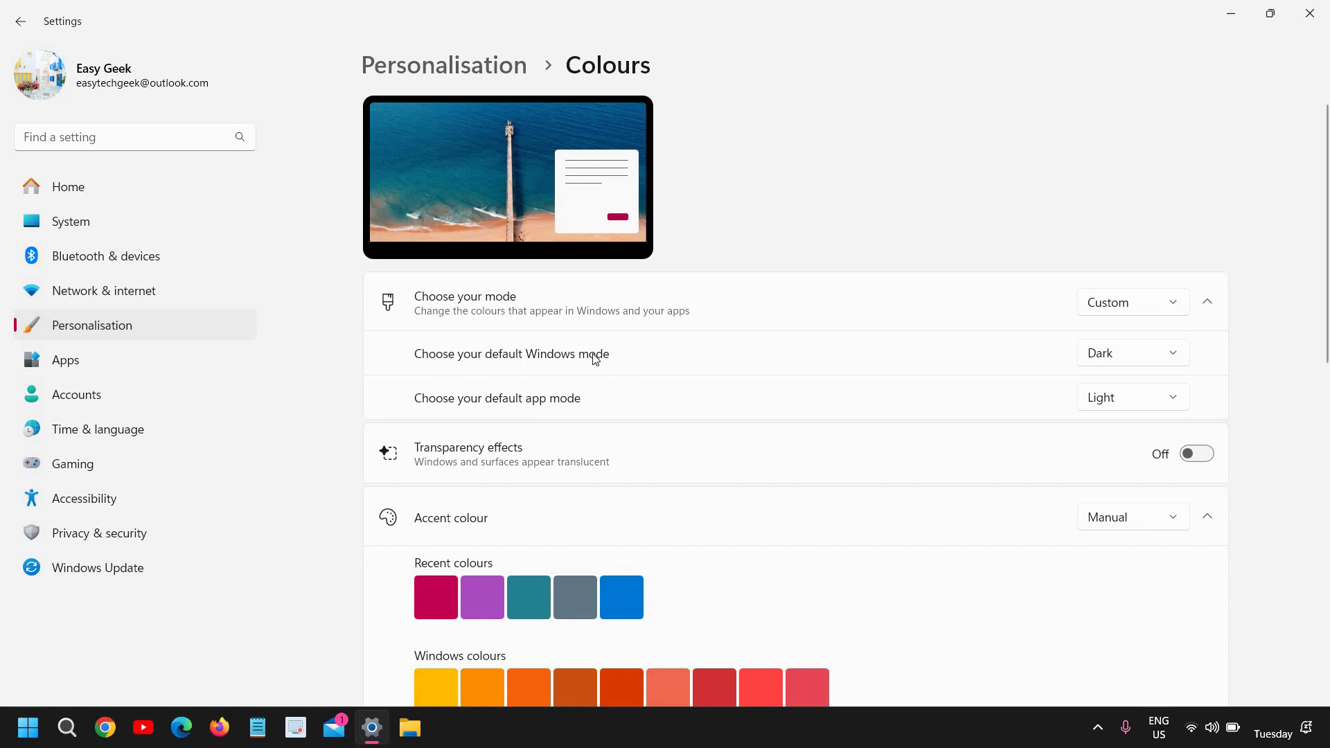
Set Choose your mode to Light.
click(1098, 366)
click(1128, 363)
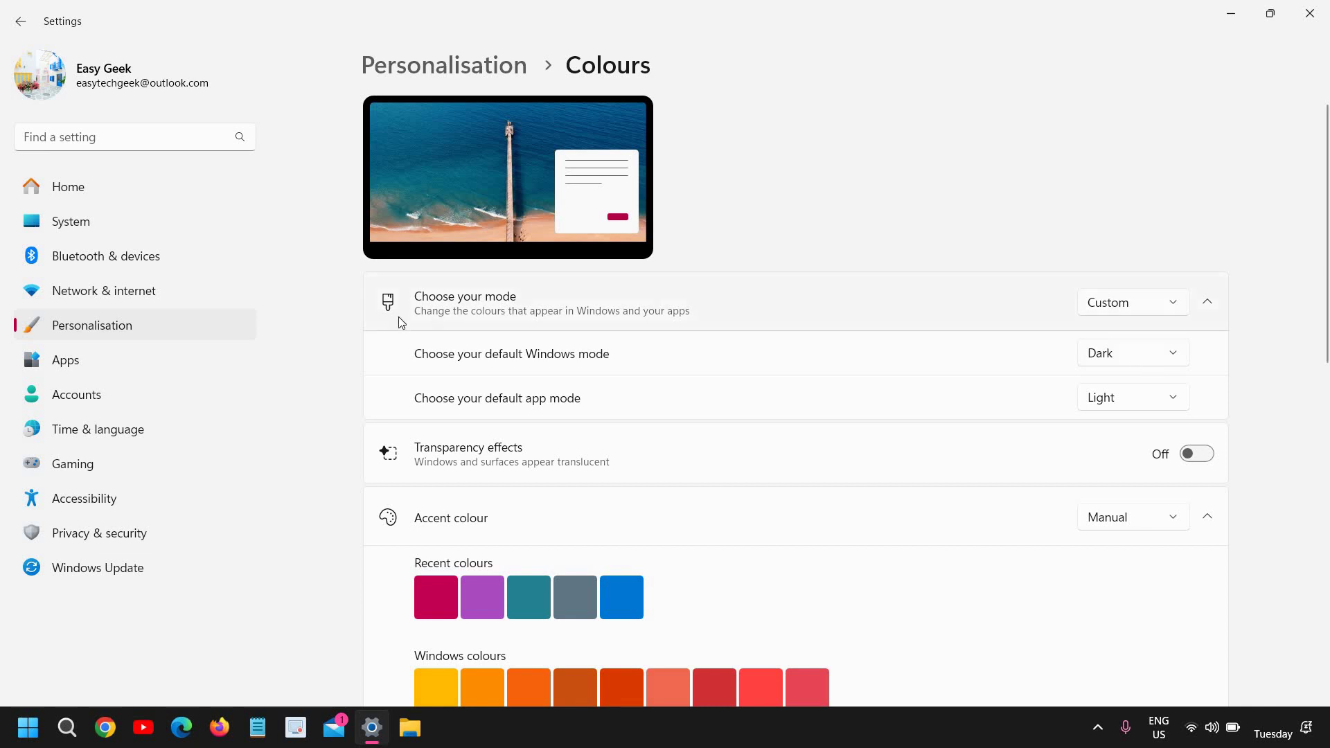
click(1108, 305)
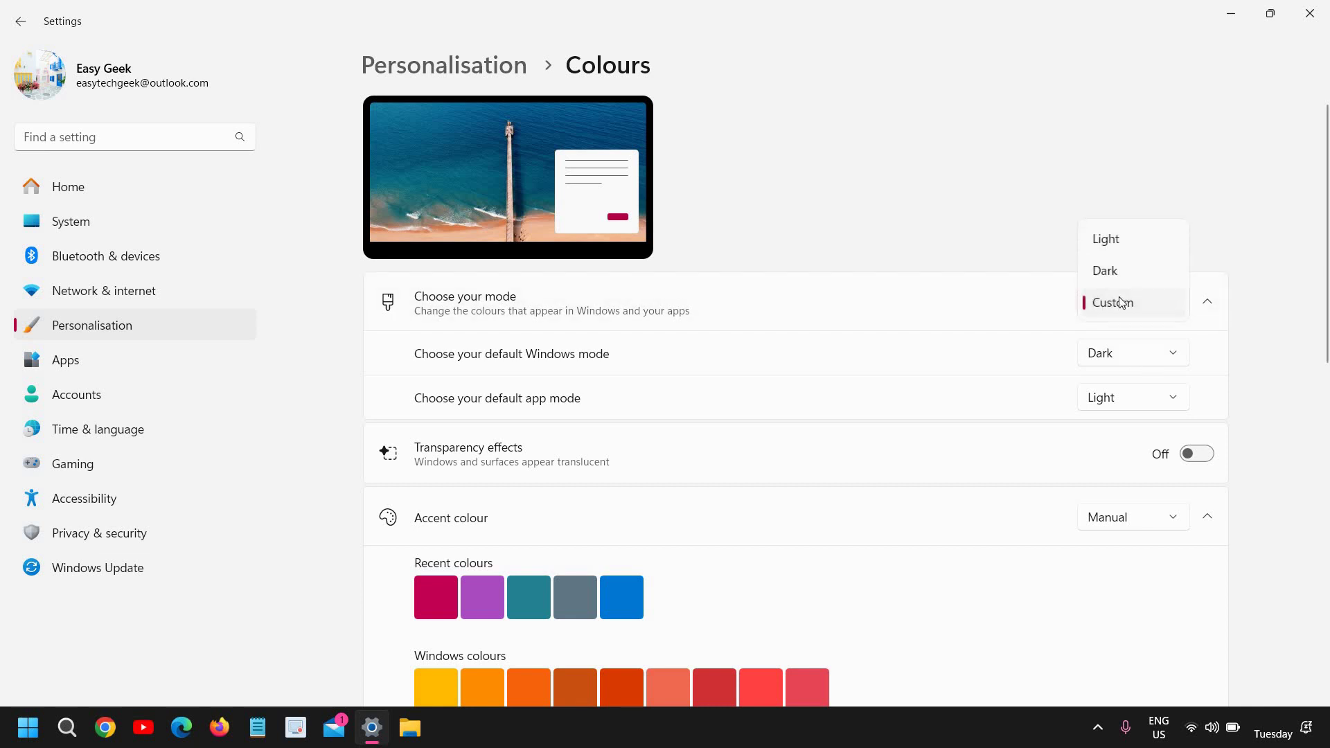
click(1119, 239)
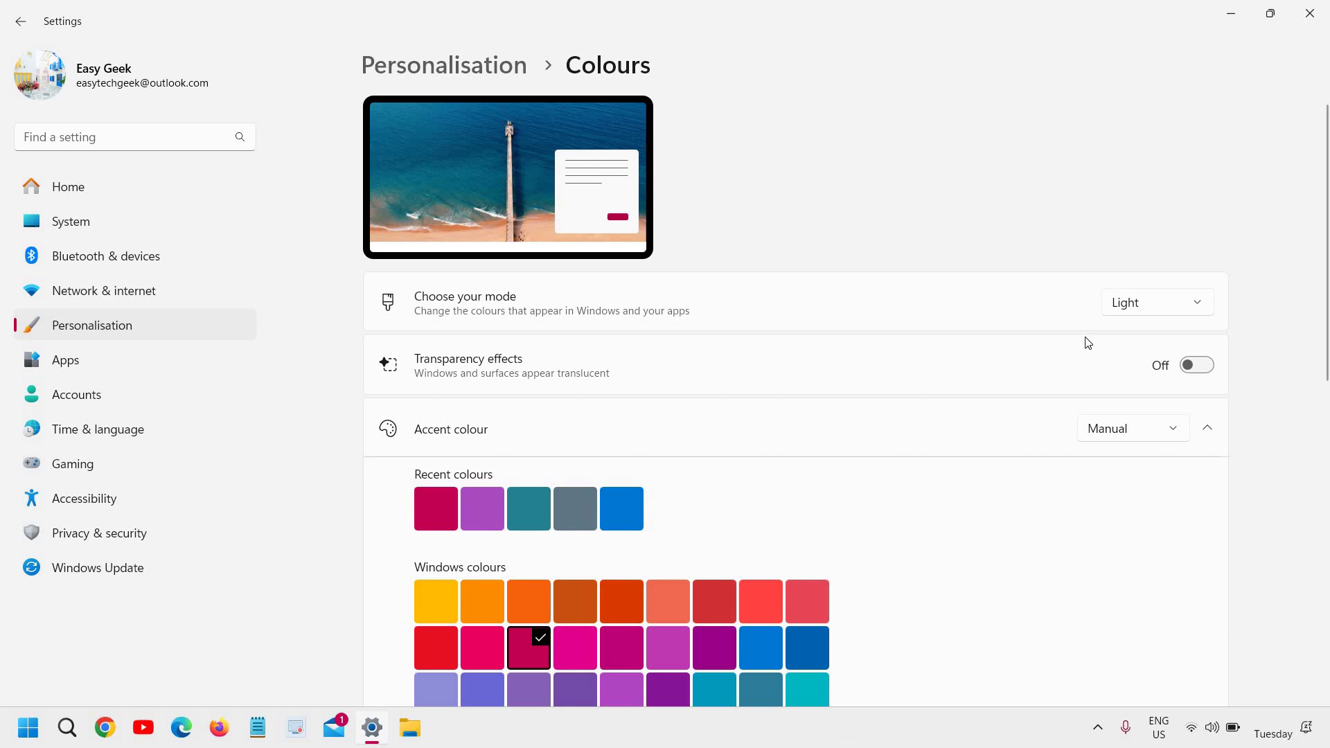
Try Dark overall mode, then set Choose your mode to Custom.
click(1124, 308)
click(1143, 335)
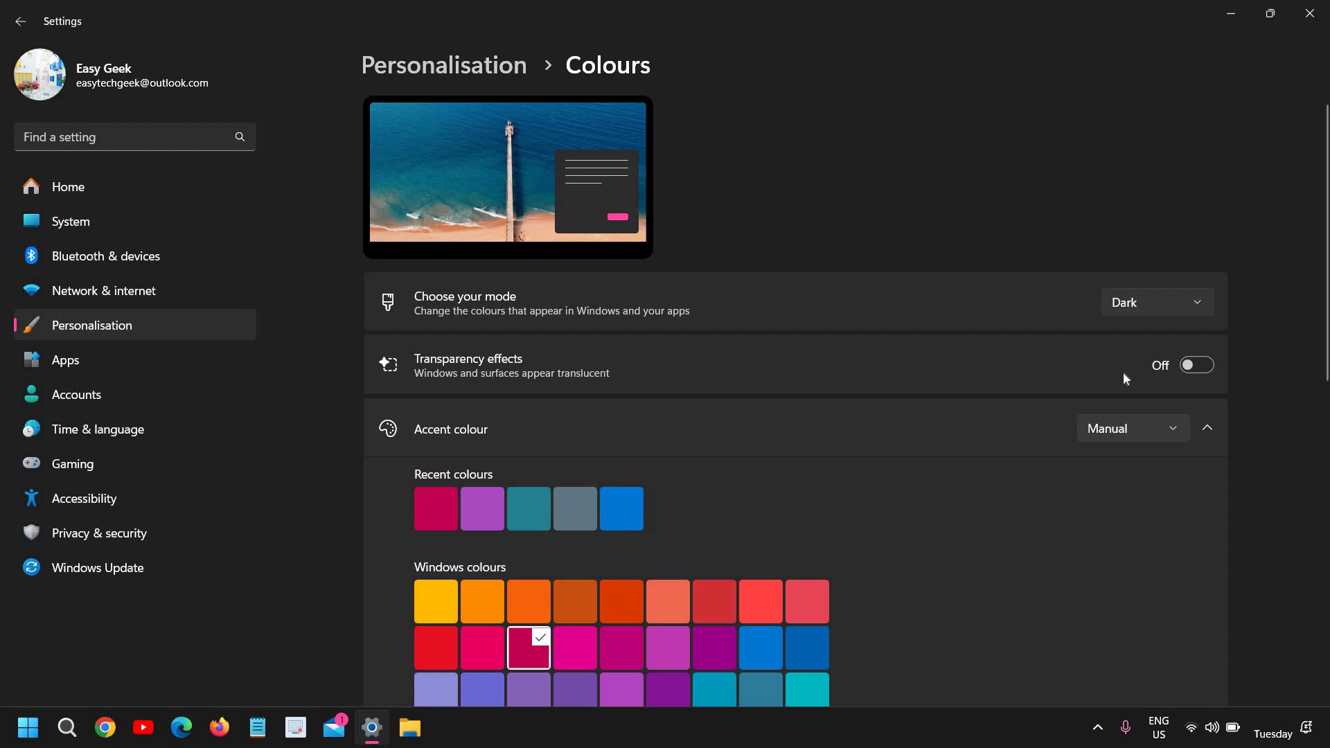
click(1136, 302)
click(1136, 334)
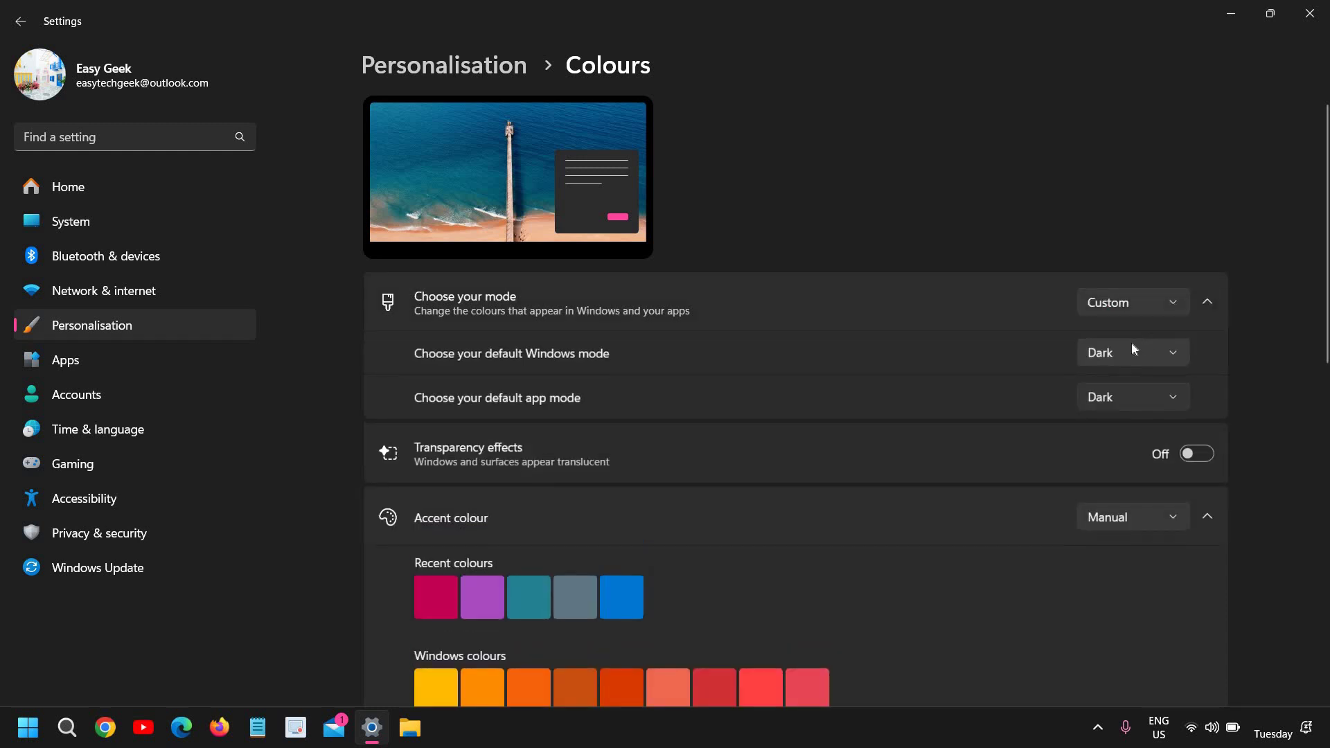
Try Windows and app mode combinations, ending with Dark Windows mode and Light app mode.
click(1114, 354)
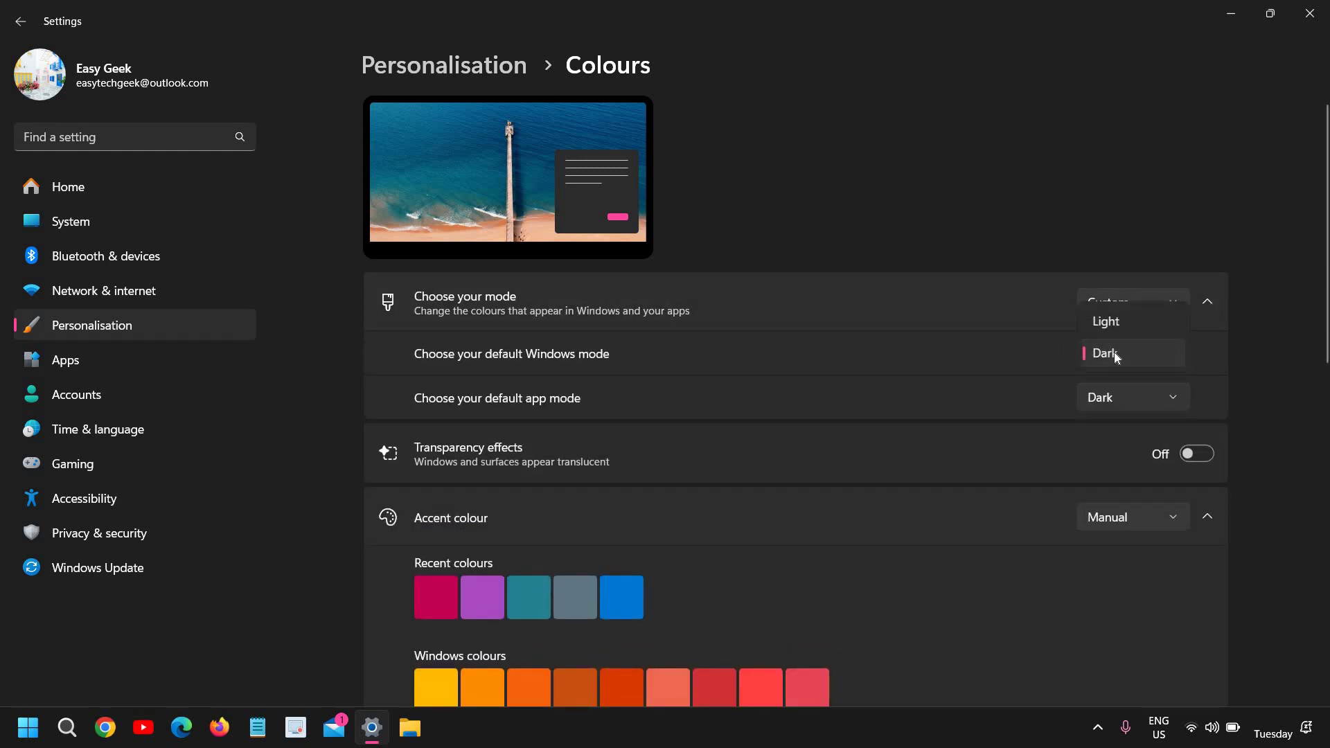
click(1120, 357)
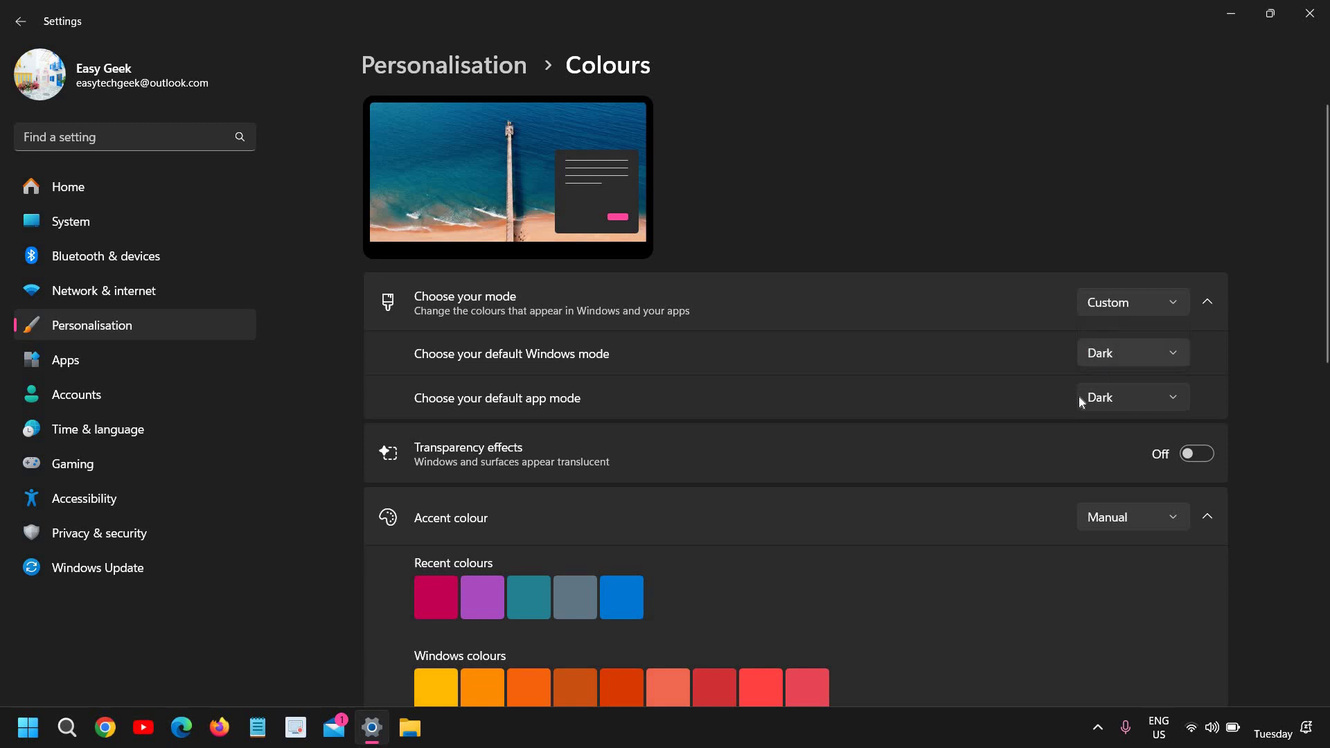
click(1129, 401)
click(1115, 371)
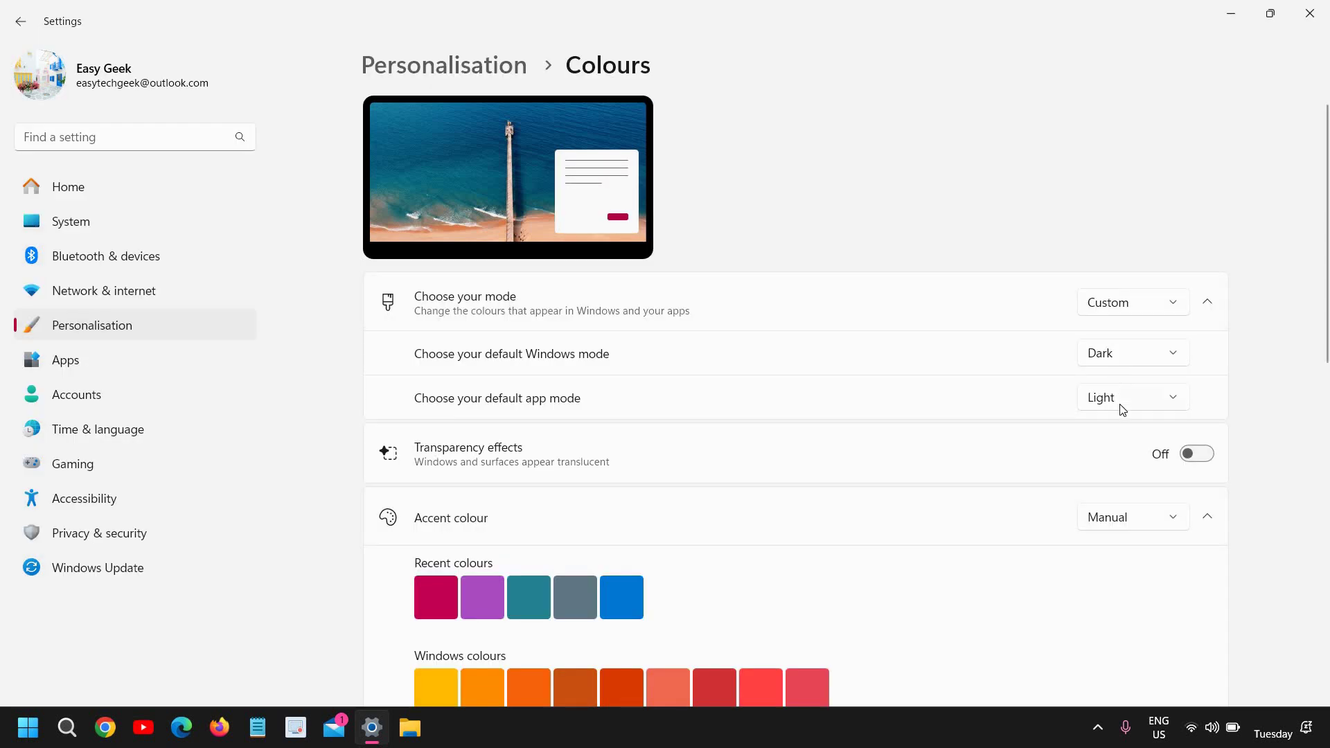
click(1116, 361)
click(1108, 324)
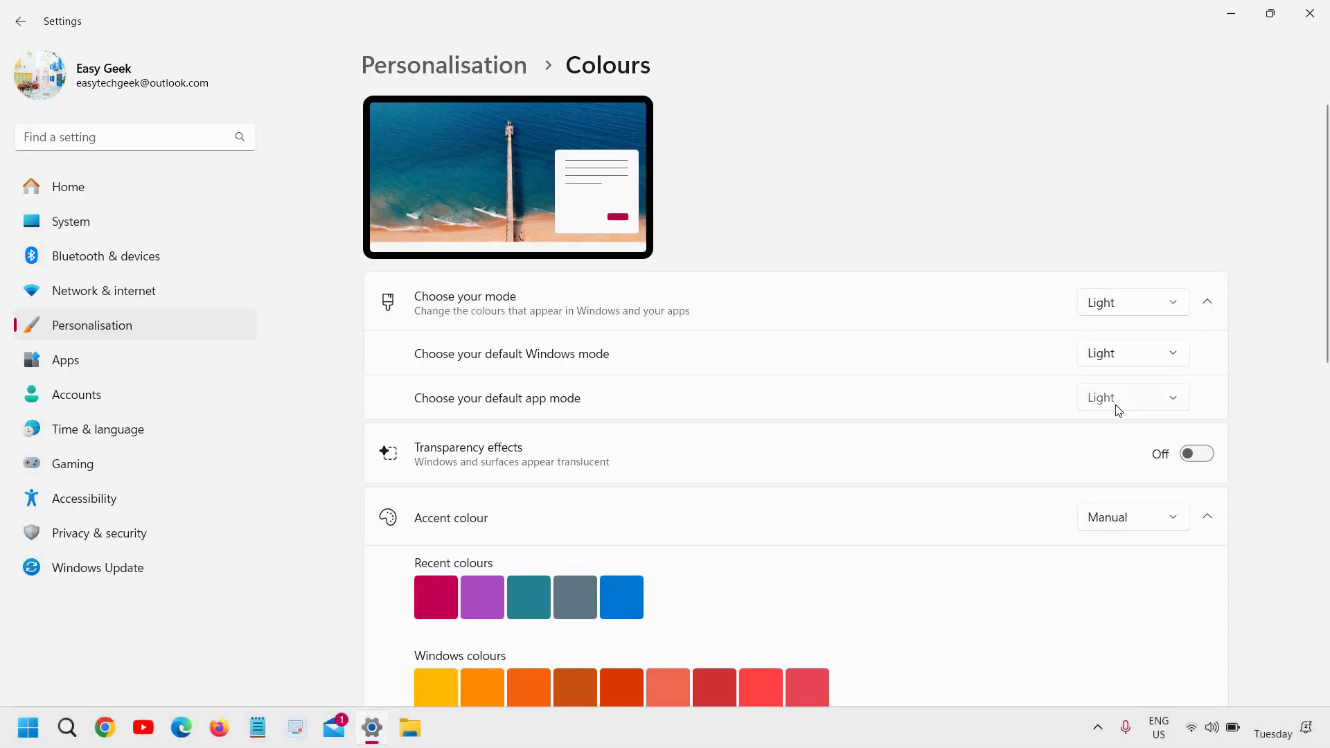
click(1116, 407)
click(1101, 433)
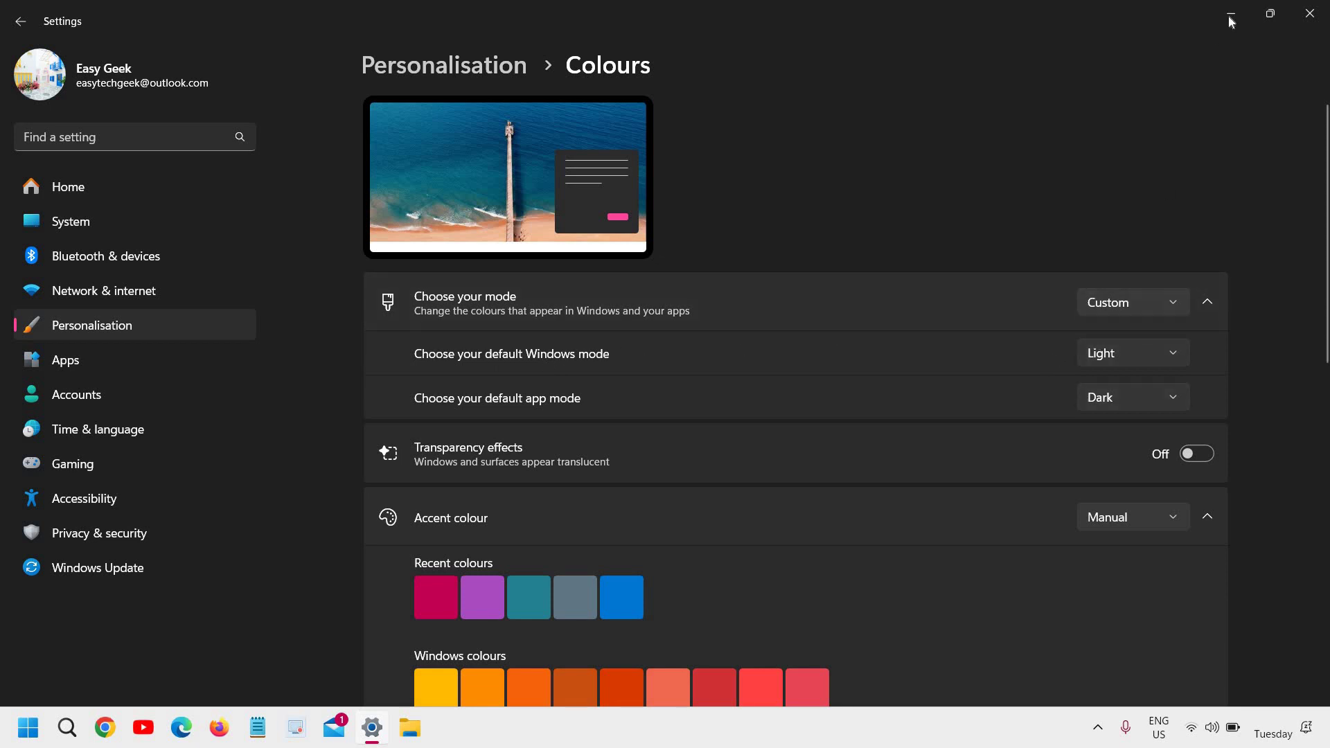
click(1131, 357)
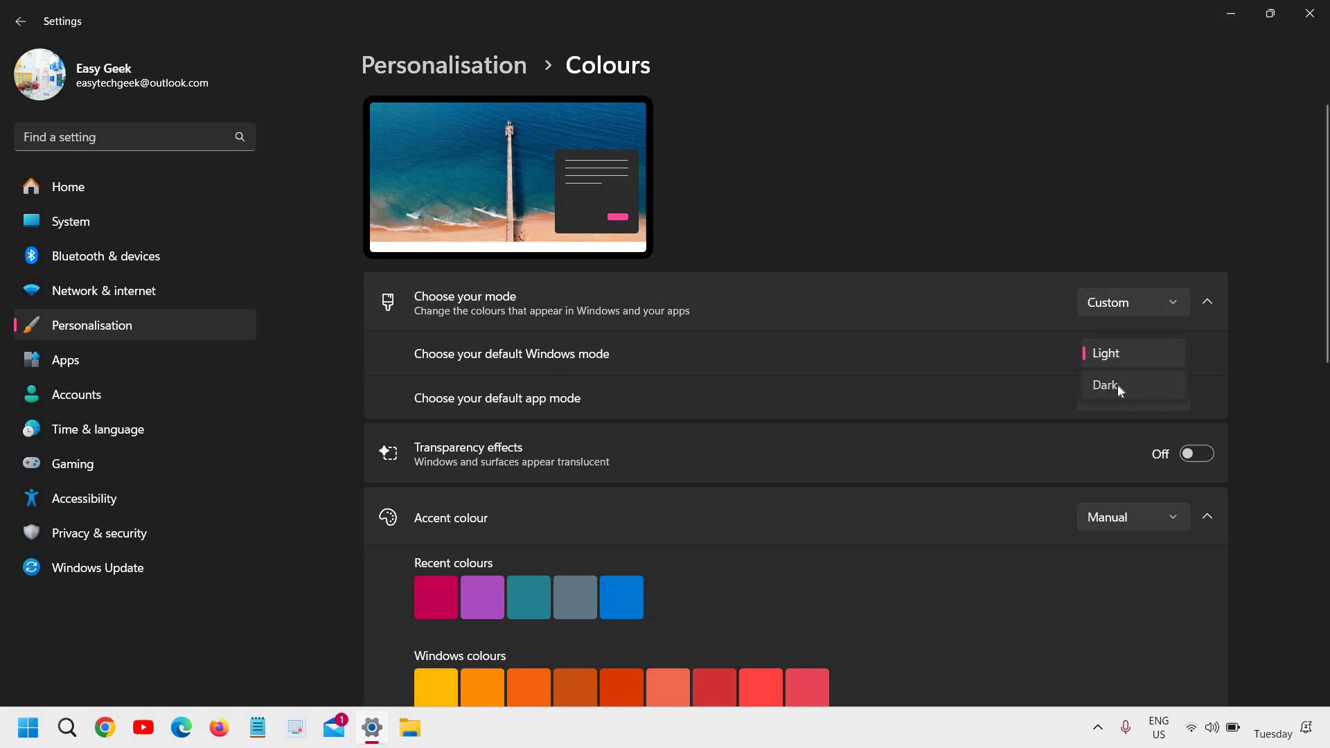
click(1114, 384)
click(1108, 400)
click(1107, 367)
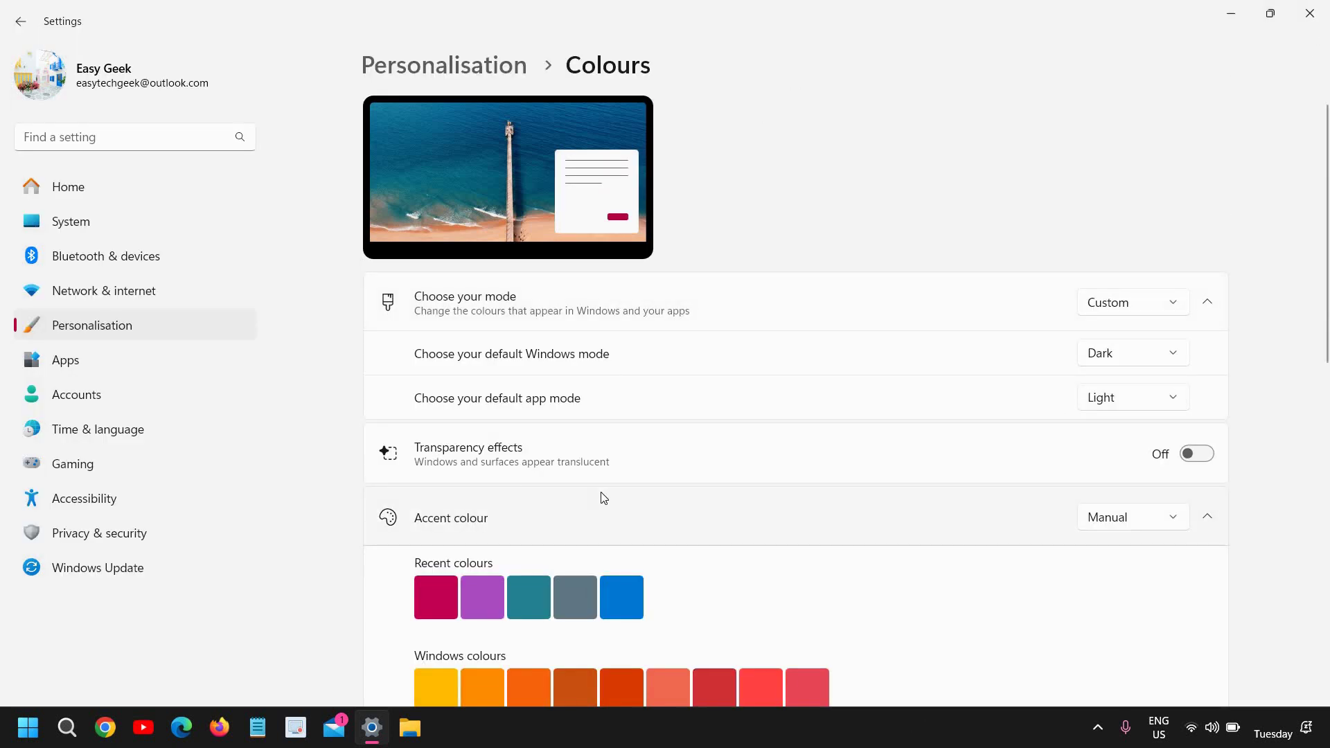
Make the accent colour yellow and close Settings.
scroll(602, 496, down, 3)
click(432, 452)
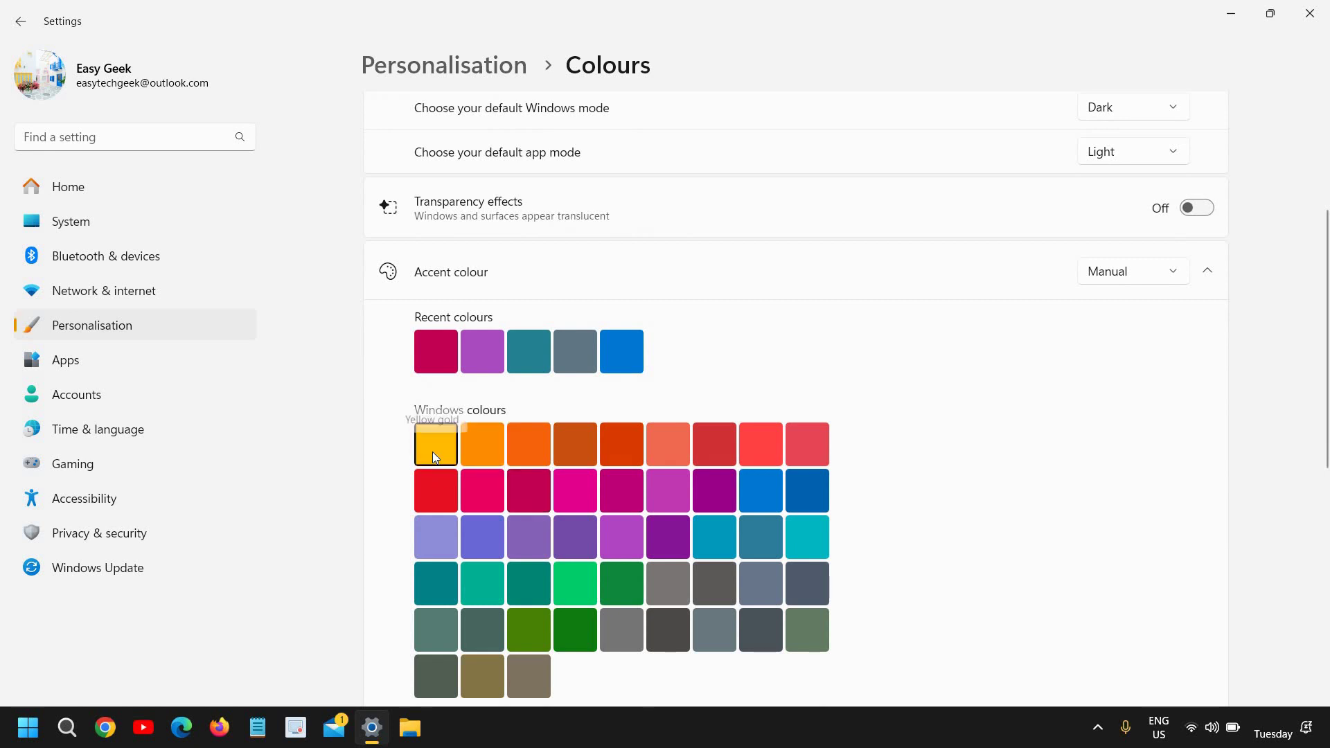
scroll(748, 393, down, 6)
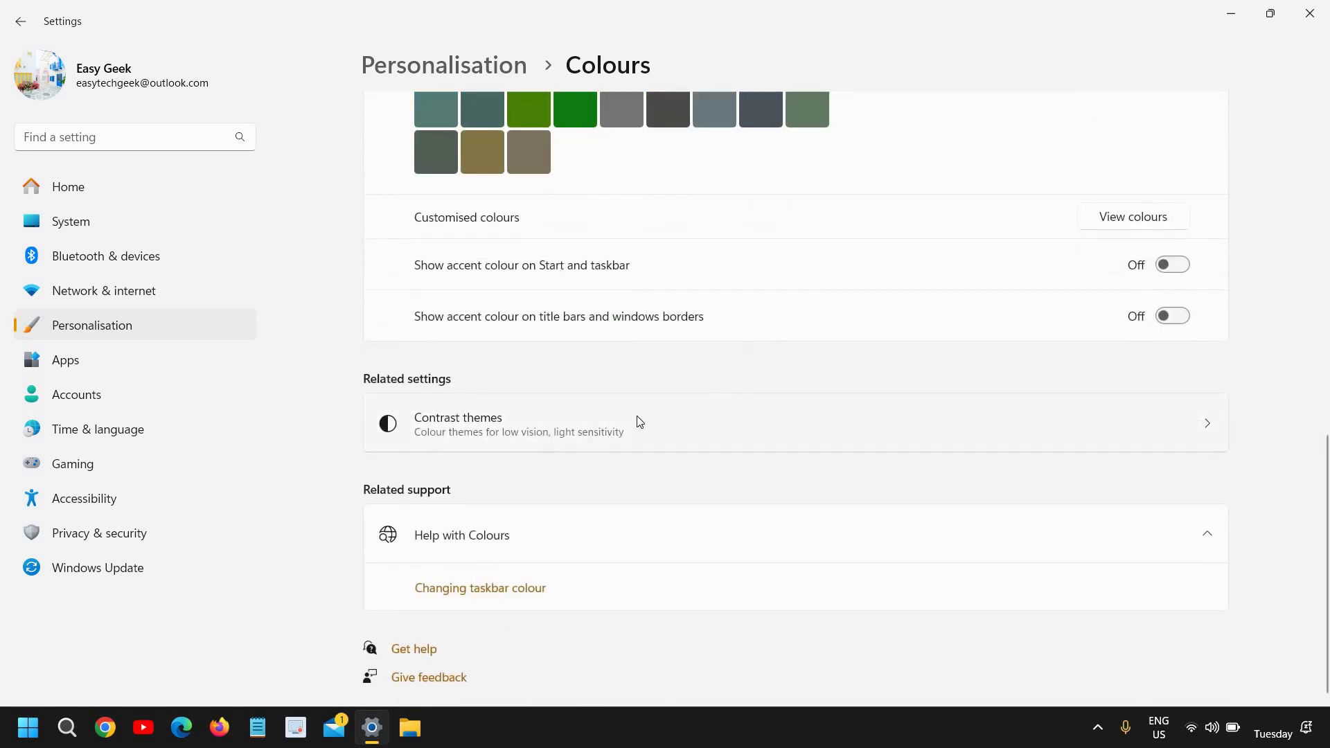
scroll(659, 415, up, 10)
click(1309, 14)
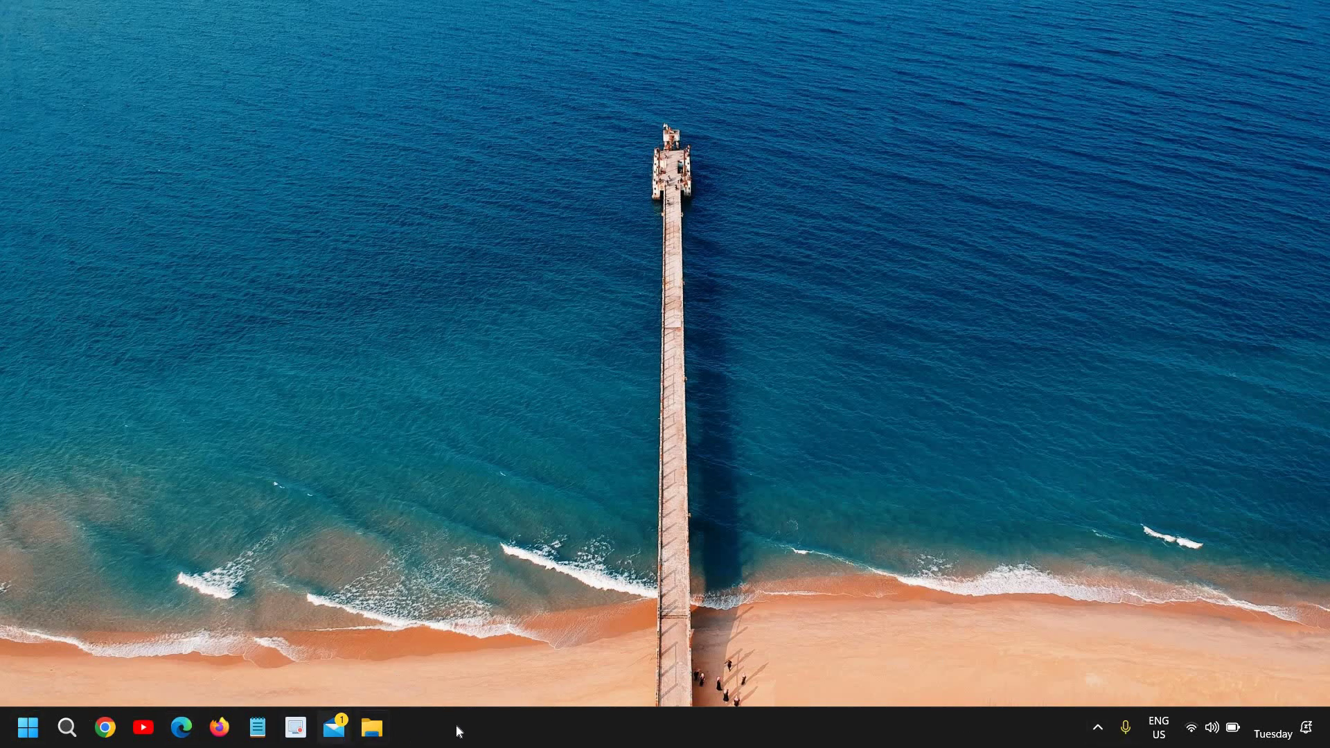
right_click(600, 267)
click(645, 336)
right_click(527, 256)
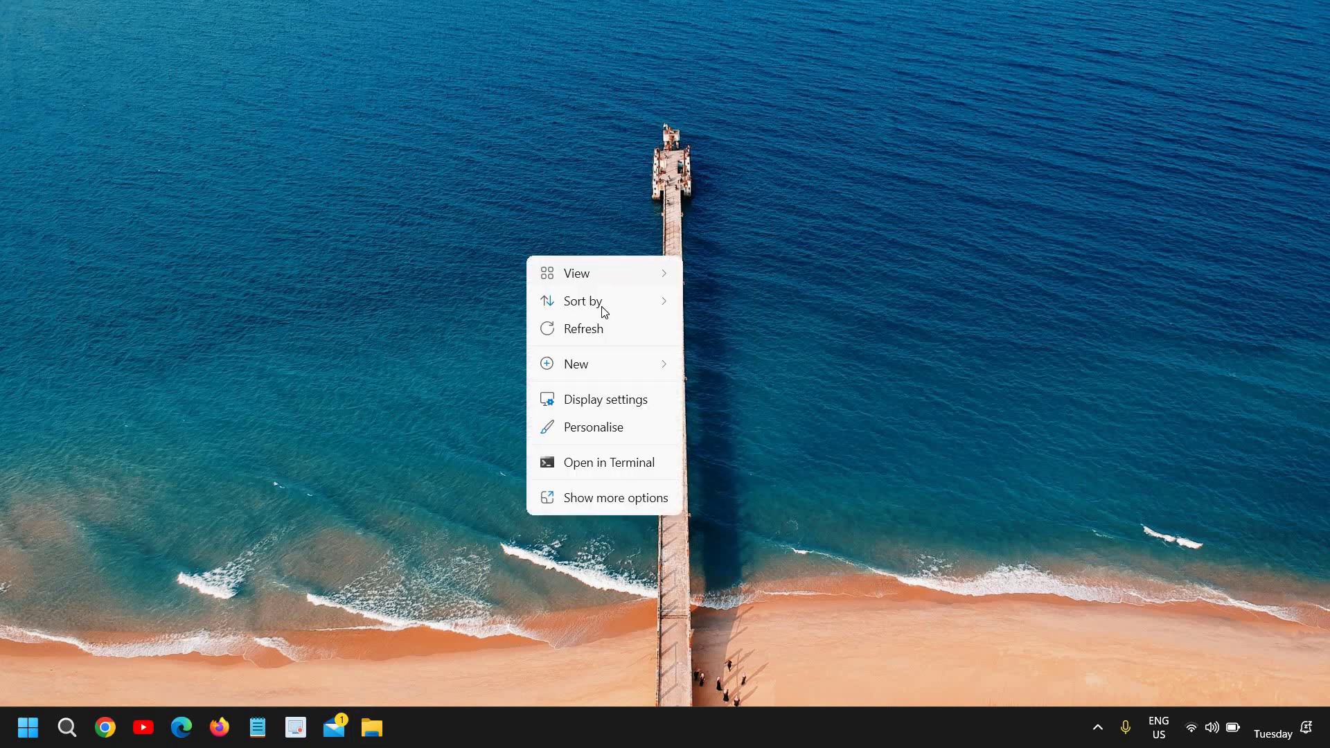
click(602, 332)
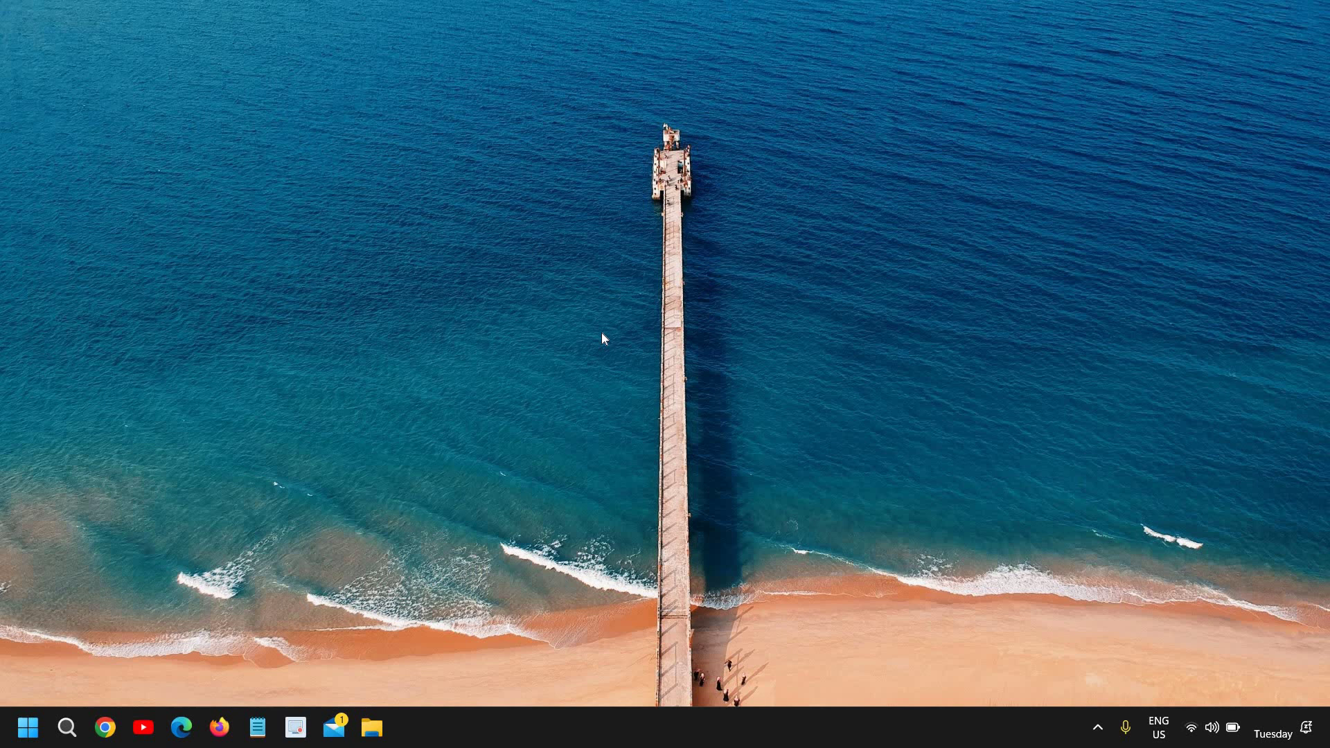